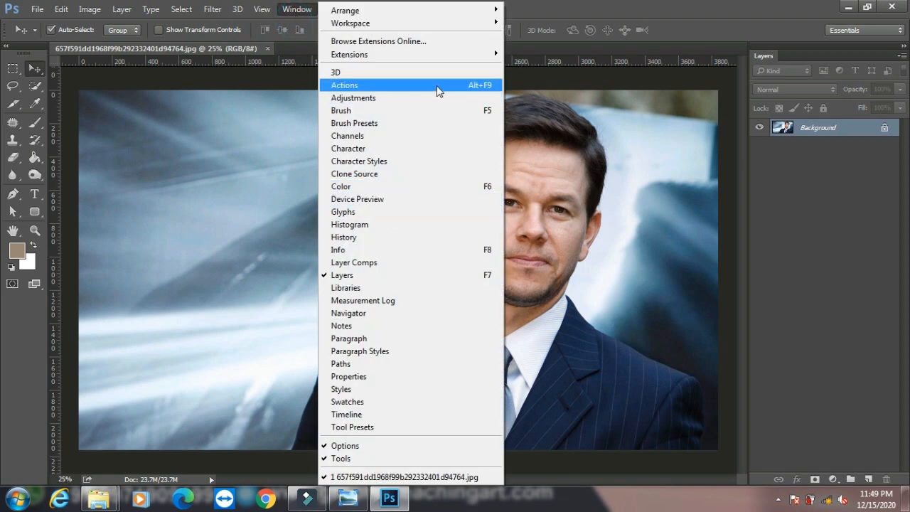
# Display the available adjustments and add a Black & White adjustment layer with Reds set to 73
pyautogui.click(409, 98)
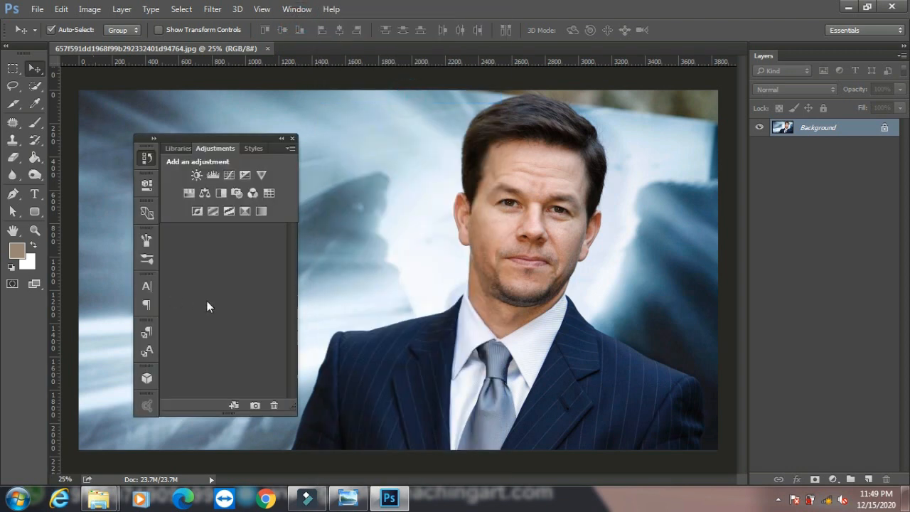
pyautogui.click(220, 193)
pyautogui.moveTo(246, 265)
pyautogui.mouseDown()
pyautogui.moveTo(275, 268)
pyautogui.moveTo(257, 268)
pyautogui.mouseUp()
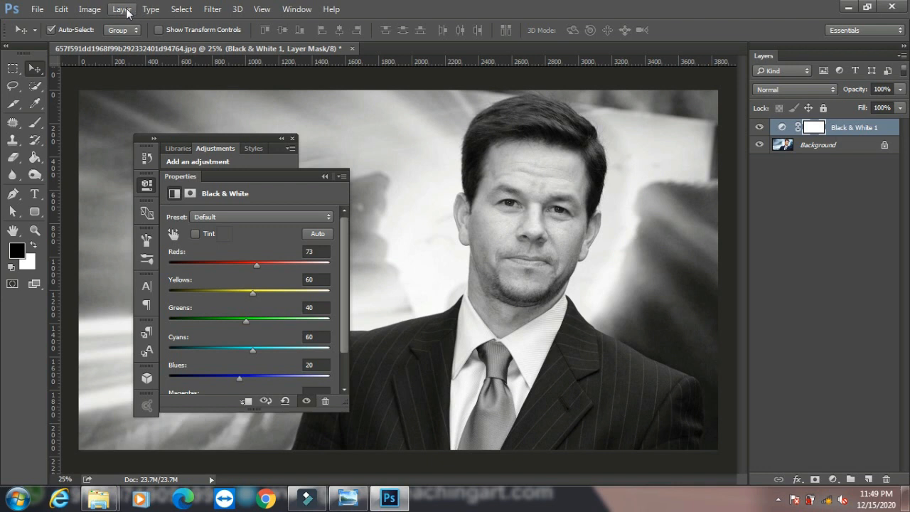
pyautogui.click(122, 8)
pyautogui.moveTo(219, 156)
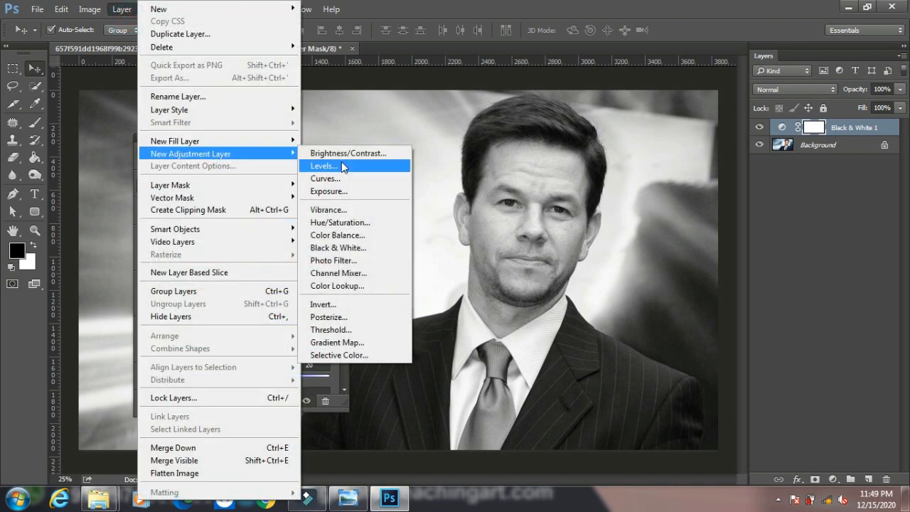
pyautogui.click(435, 113)
# Display the brush settings with the Brush tool active and add an empty layer above the Black & White adjustment
pyautogui.click(297, 8)
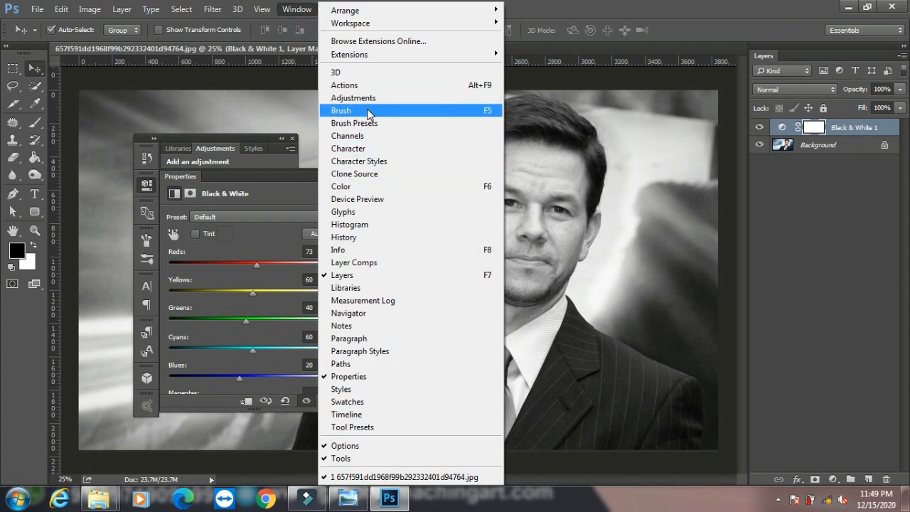
pyautogui.click(368, 113)
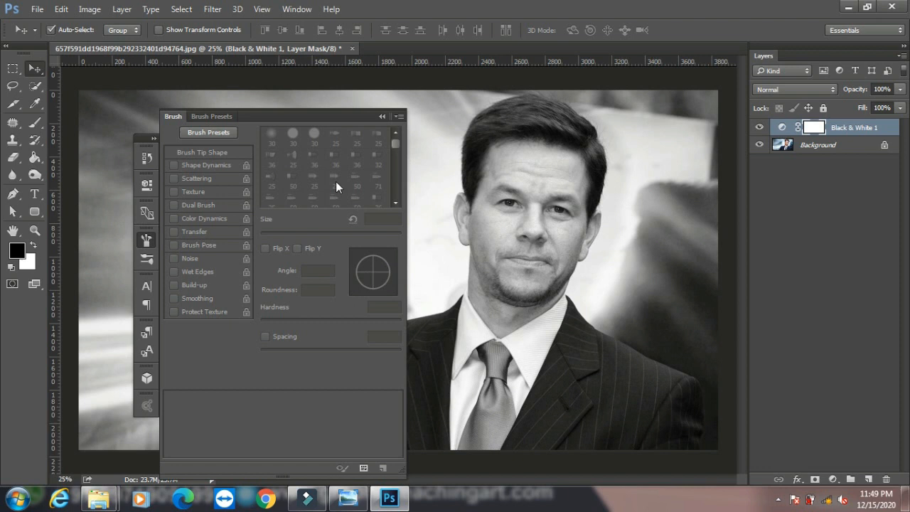
pyautogui.click(35, 122)
pyautogui.click(869, 478)
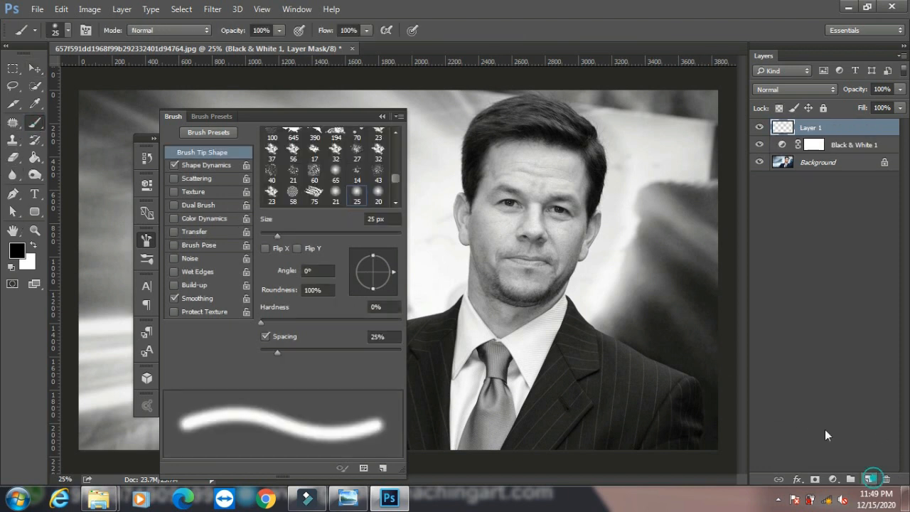
pyautogui.keyDown('alt'); pyautogui.click(478, 193); pyautogui.keyUp('alt')
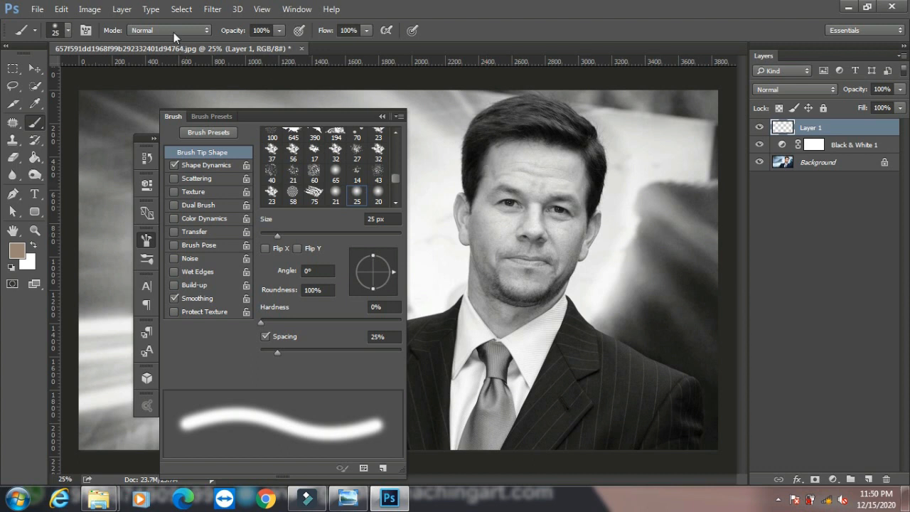
# Paint two vertical strokes beside the man's face with the 70 px multi-dot brush, the second one at 61% spacing
pyautogui.click(68, 30)
pyautogui.moveTo(85, 70); pyautogui.dragTo(98, 72)
pyautogui.click(348, 243)
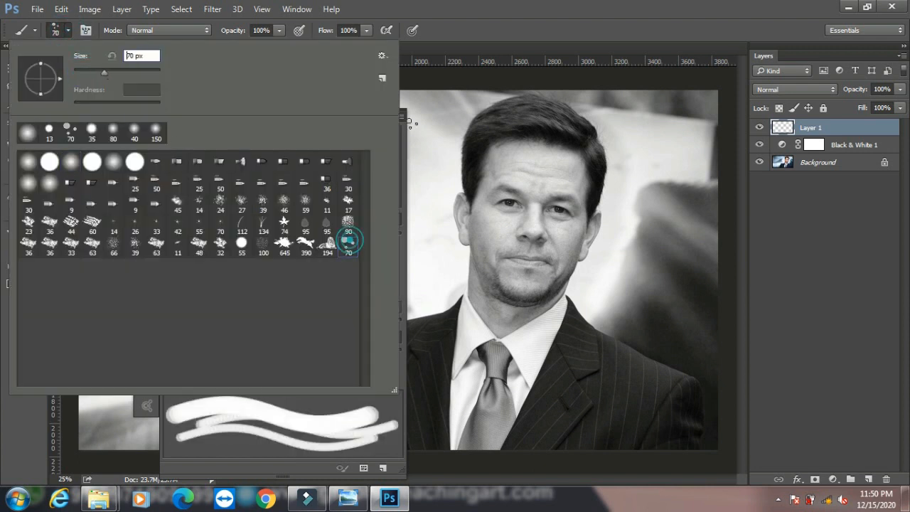
pyautogui.click(495, 26)
pyautogui.moveTo(615, 238); pyautogui.dragTo(635, 355)
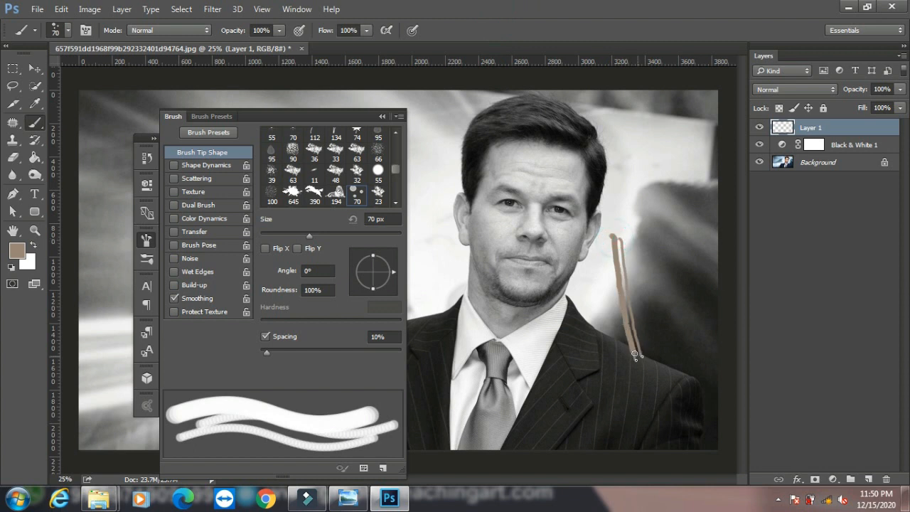
pyautogui.moveTo(265, 351); pyautogui.dragTo(303, 355)
pyautogui.moveTo(679, 236); pyautogui.dragTo(682, 346)
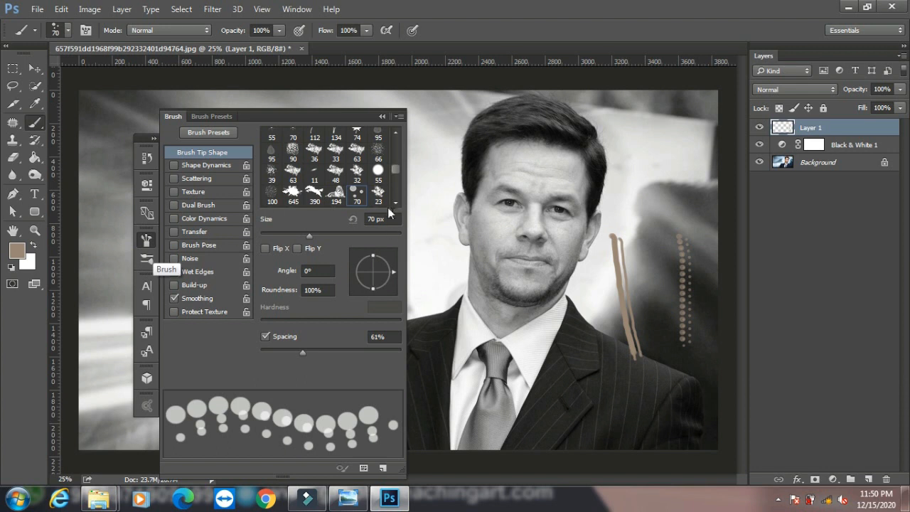
# Set the running-horse brush's spacing to 133% and stamp it four times from the chin down across the jacket
pyautogui.click(315, 194)
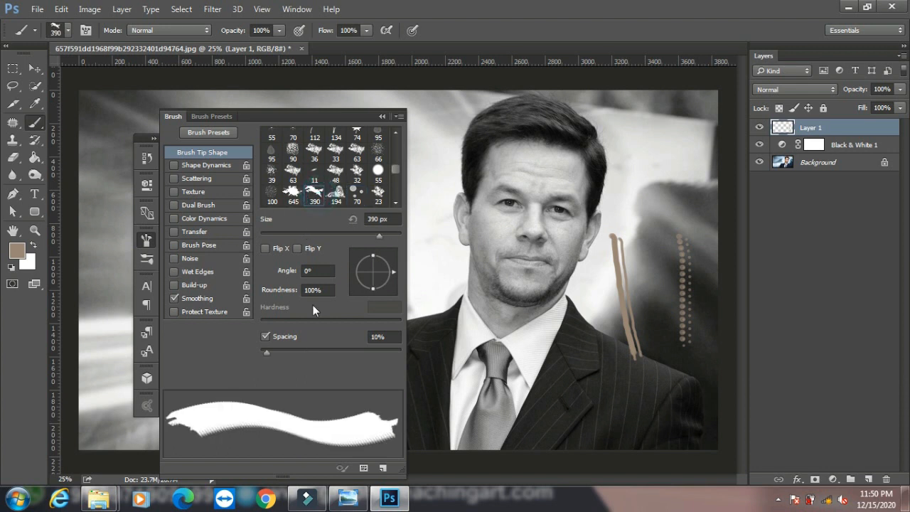
pyautogui.moveTo(267, 353); pyautogui.dragTo(343, 364)
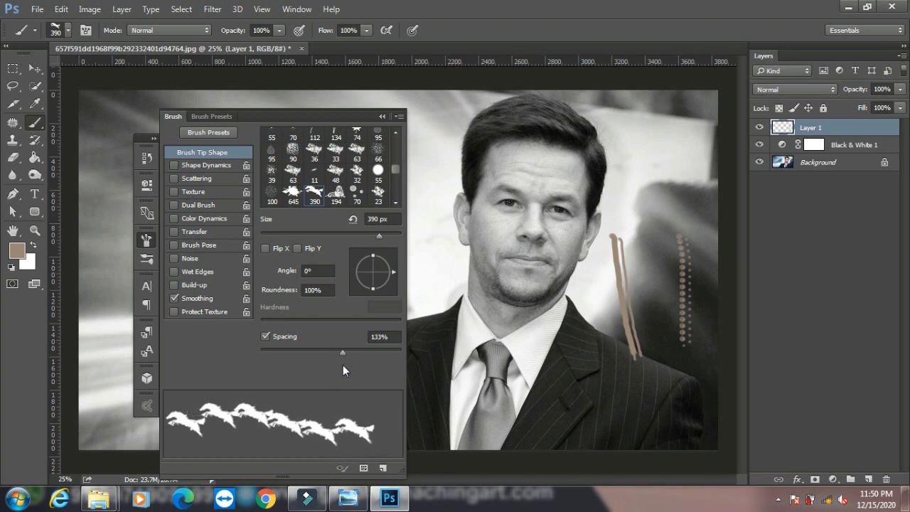
pyautogui.click(542, 287)
pyautogui.click(559, 335)
pyautogui.click(586, 386)
pyautogui.click(634, 418)
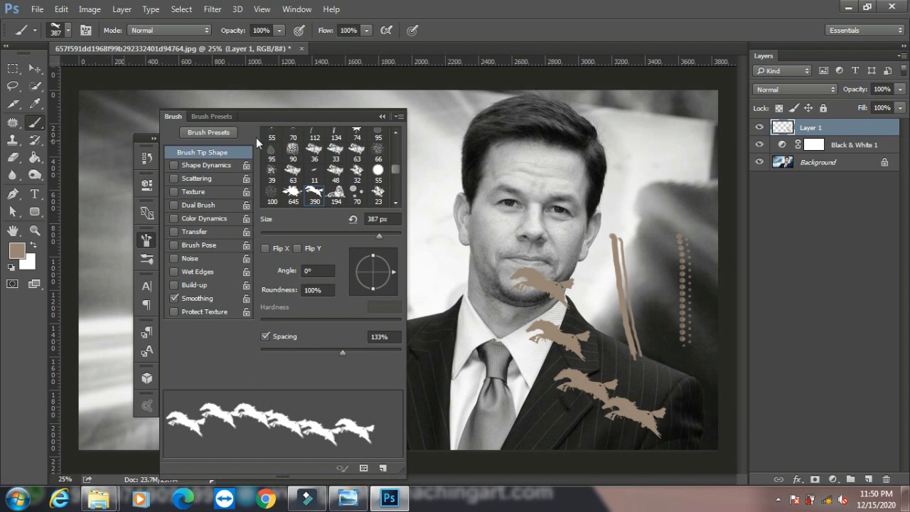
# Collapse the brush settings and revert the image to its saved version
pyautogui.click(383, 117)
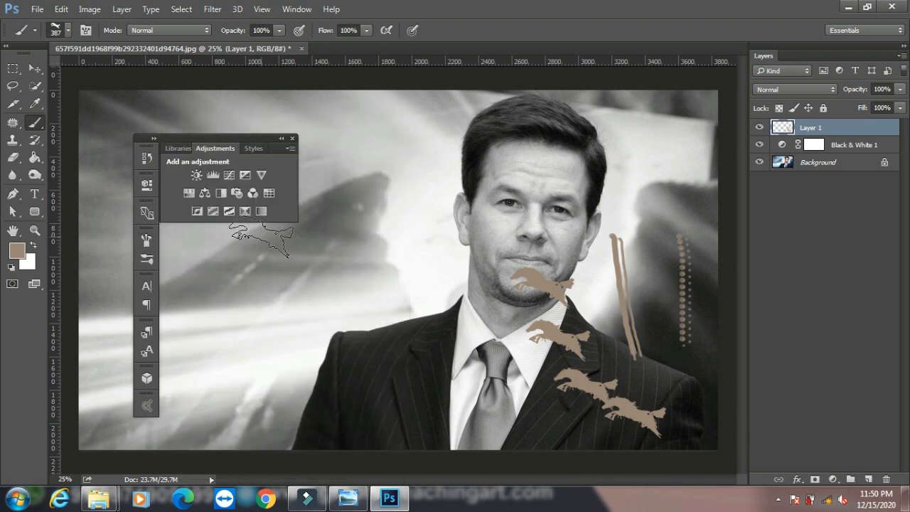
pyautogui.press('F12')
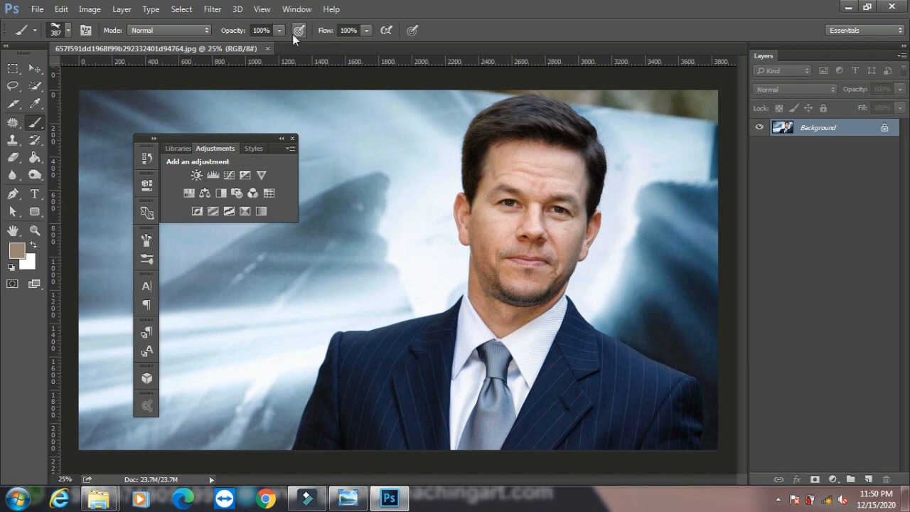
# Display the brush presets and try to save the current horse brush as a new preset
pyautogui.click(297, 9)
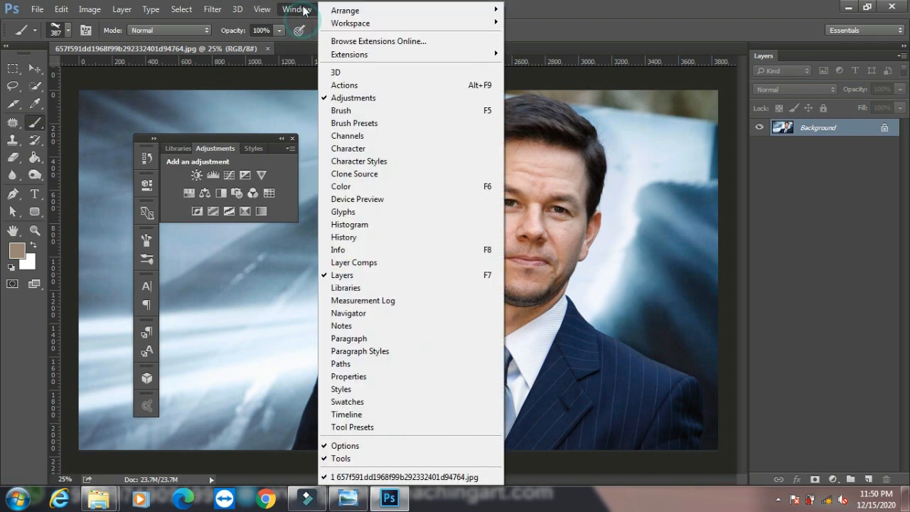
pyautogui.click(353, 123)
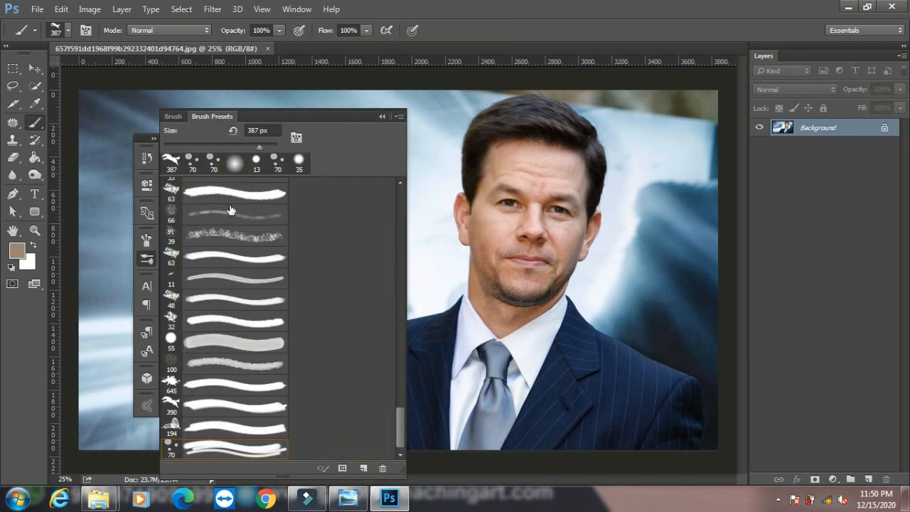
pyautogui.click(68, 32)
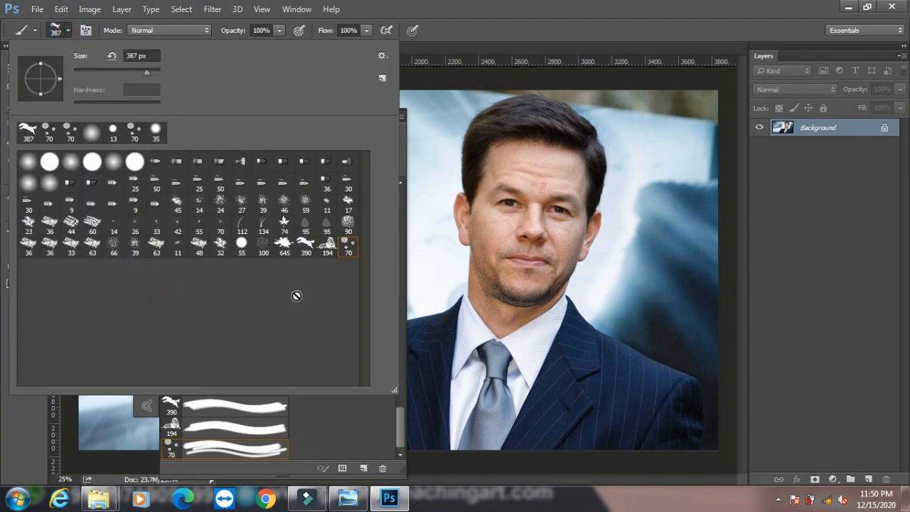
pyautogui.click(356, 414)
pyautogui.click(599, 192)
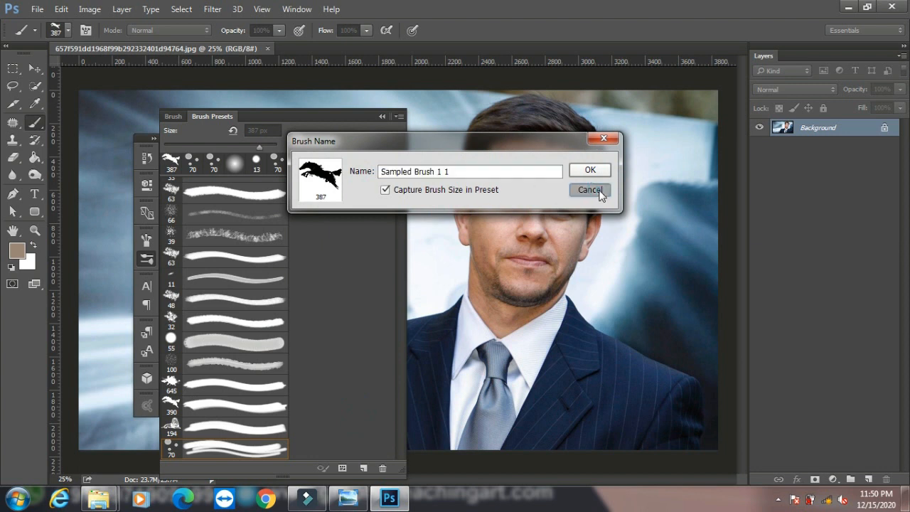
pyautogui.click(382, 116)
# Display the image channels, view the Red and Blue channels on their own, and restore the full RGB view
pyautogui.click(297, 9)
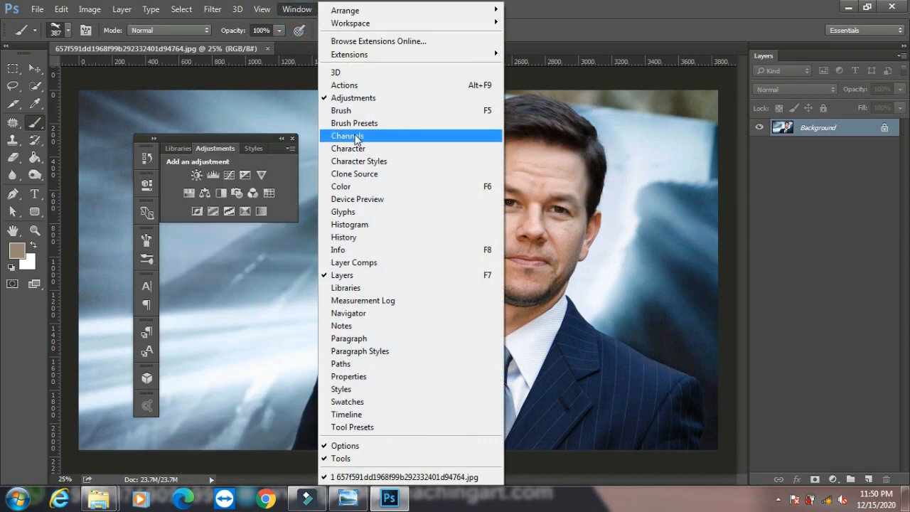
pyautogui.click(354, 136)
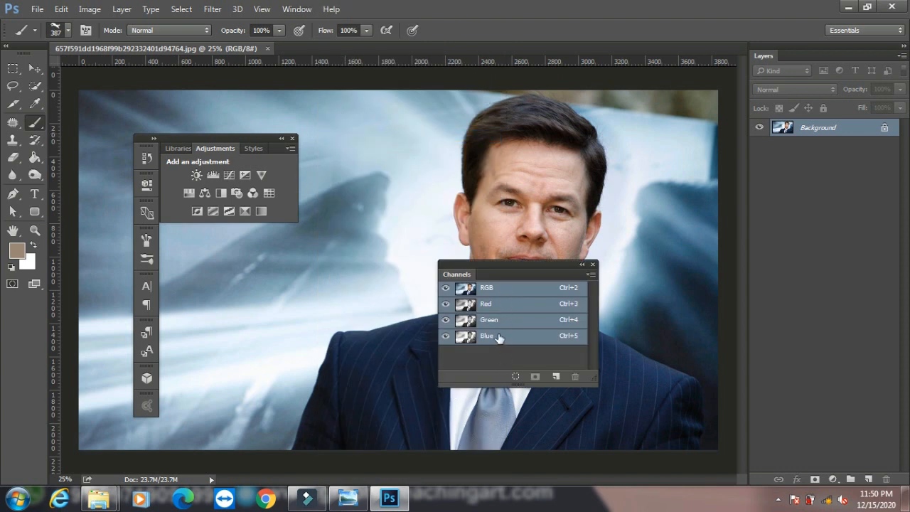
pyautogui.click(445, 336)
pyautogui.click(446, 320)
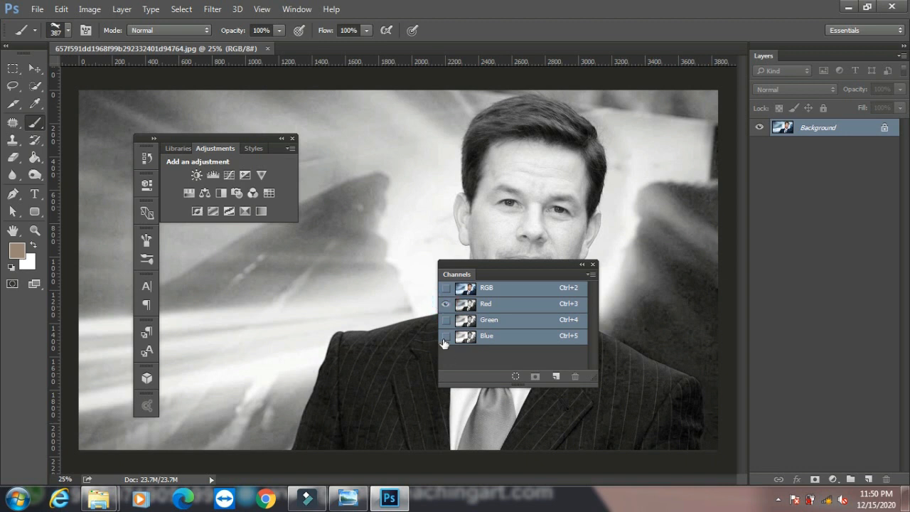
pyautogui.click(446, 336)
pyautogui.click(446, 305)
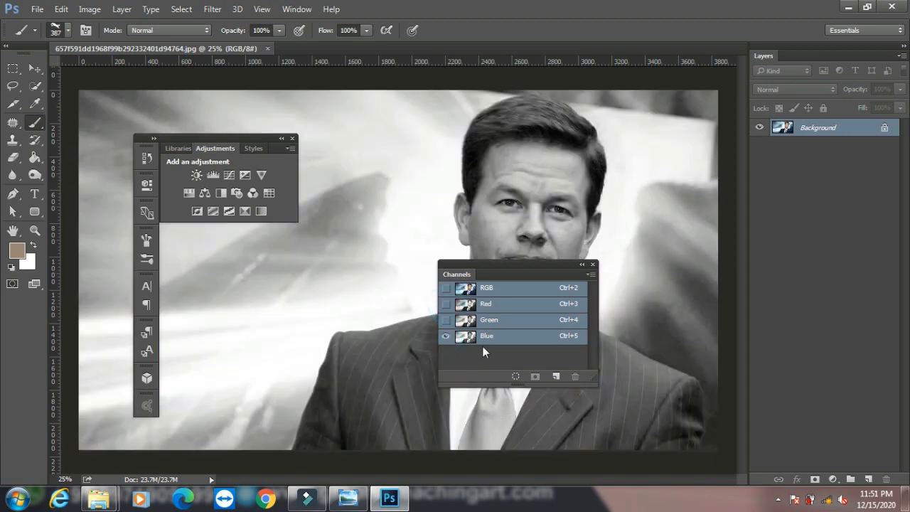
pyautogui.click(445, 321)
pyautogui.click(446, 305)
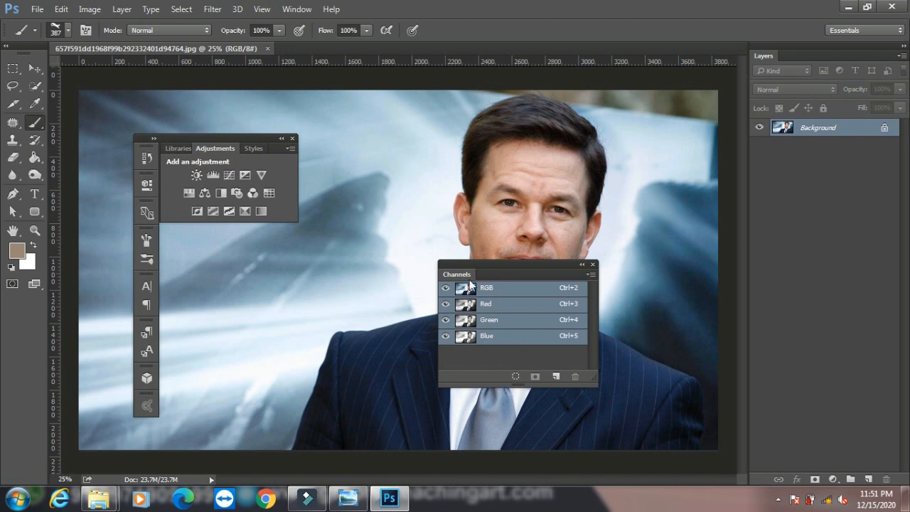
# Display the Character text settings and check which type panels are available
pyautogui.click(296, 10)
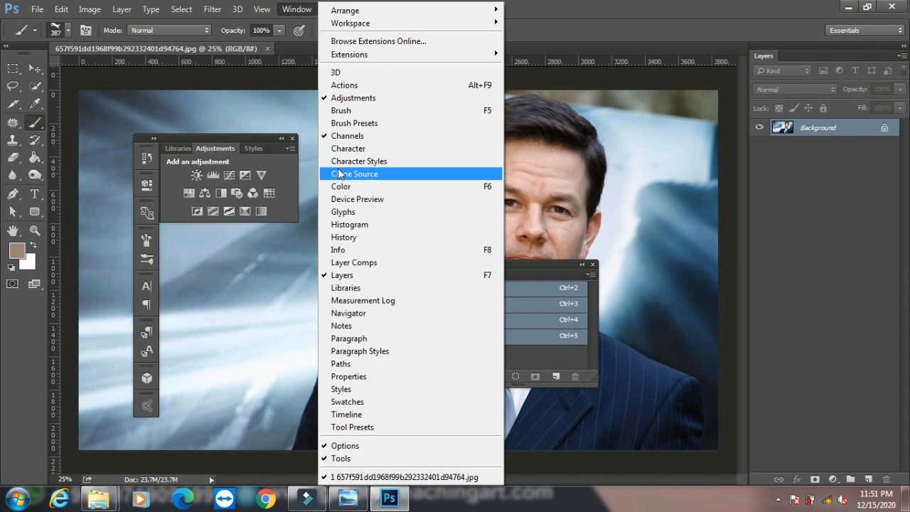
pyautogui.click(367, 150)
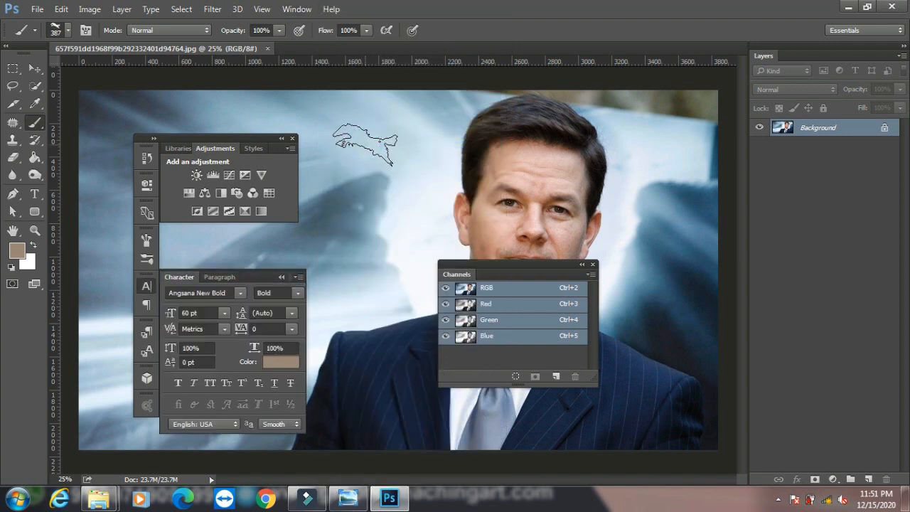
pyautogui.click(151, 10)
pyautogui.moveTo(203, 46)
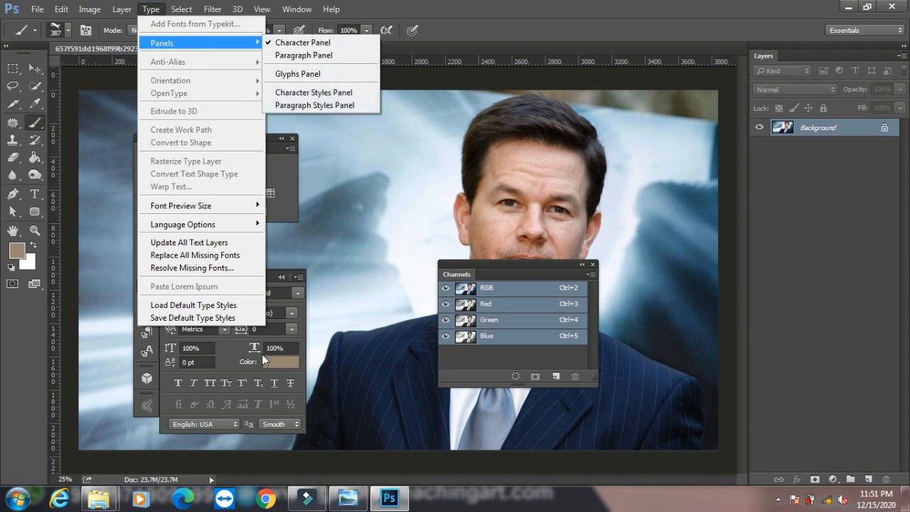
# Display the character styles and create a new character style
pyautogui.click(296, 9)
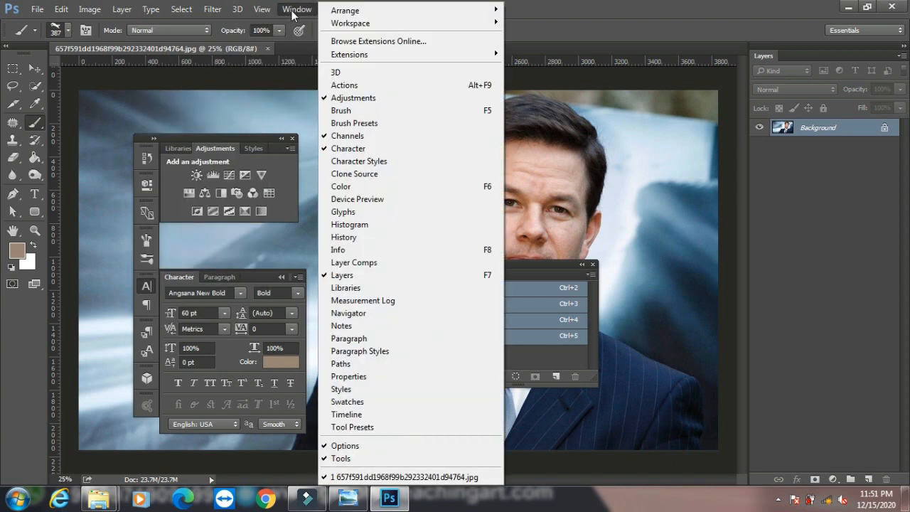
pyautogui.click(370, 162)
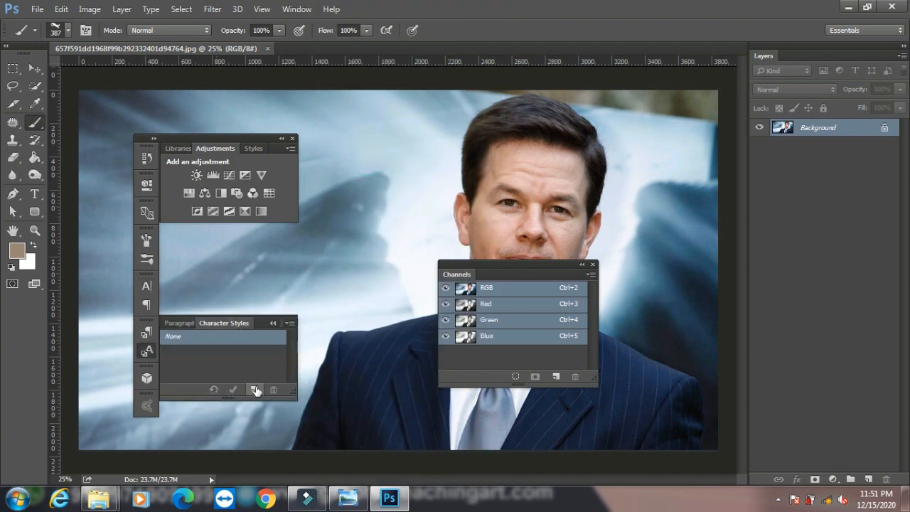
pyautogui.click(254, 389)
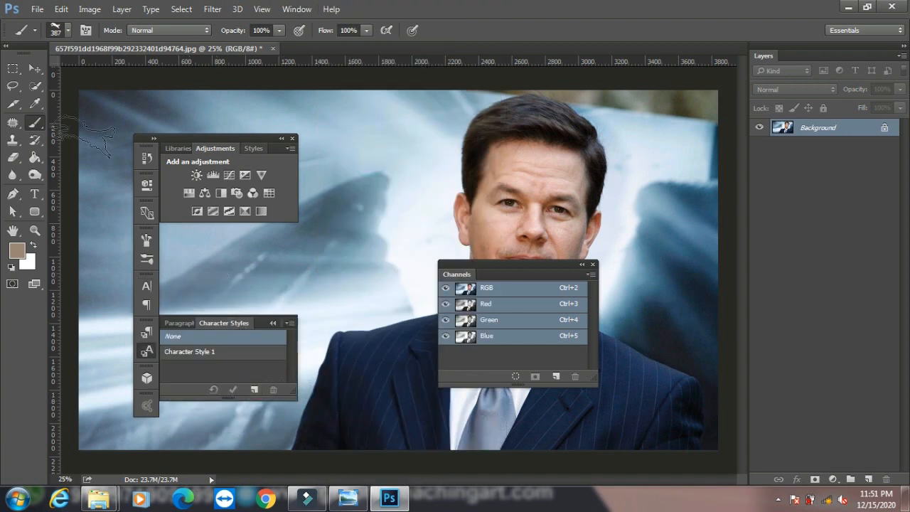
# Add the text "fghfhfghfghfgfh" on the forehead in the portrait with the Type tool
pyautogui.click(34, 193)
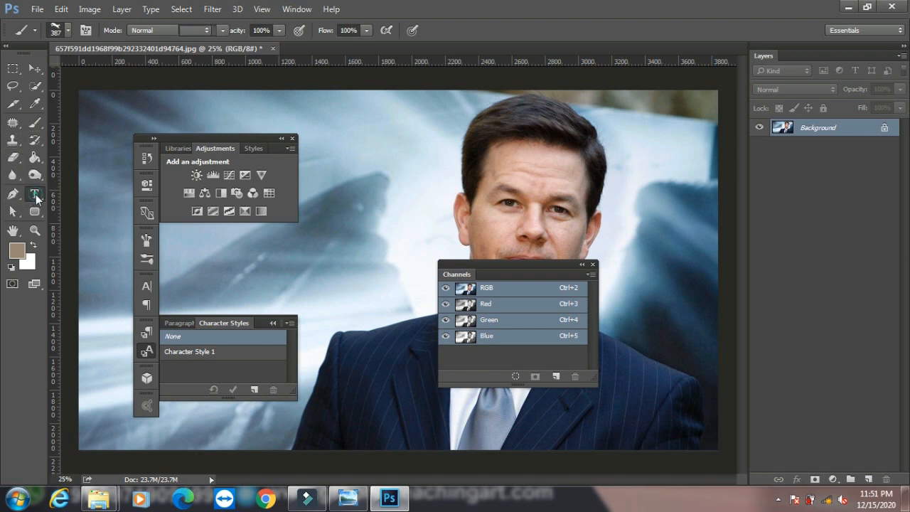
pyautogui.click(509, 174)
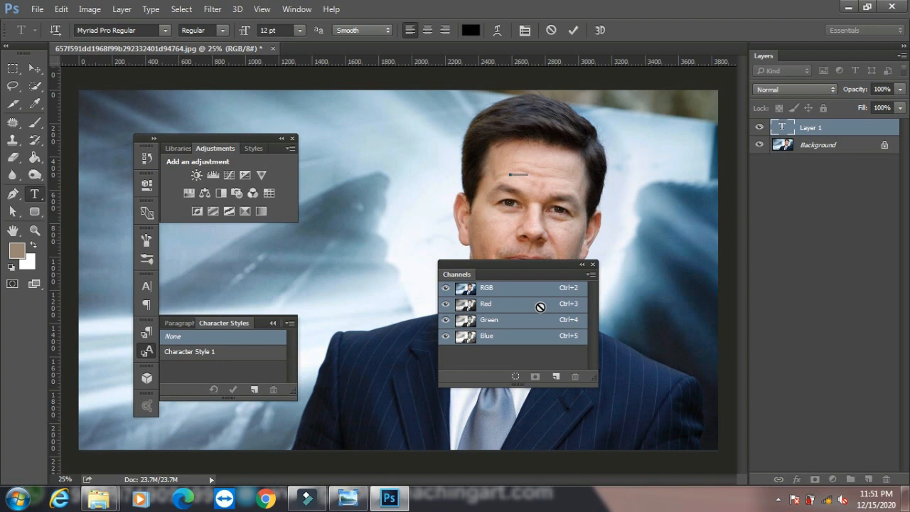
pyautogui.click(30, 69)
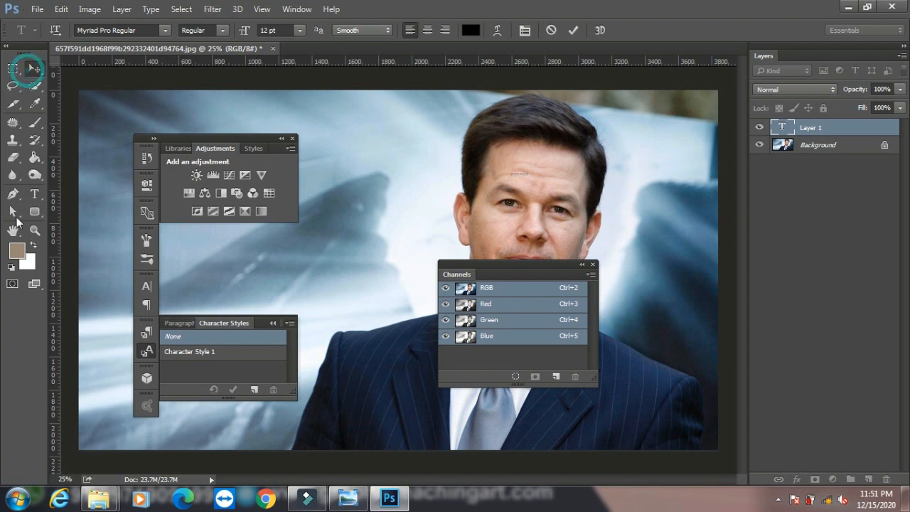
pyautogui.press('t')
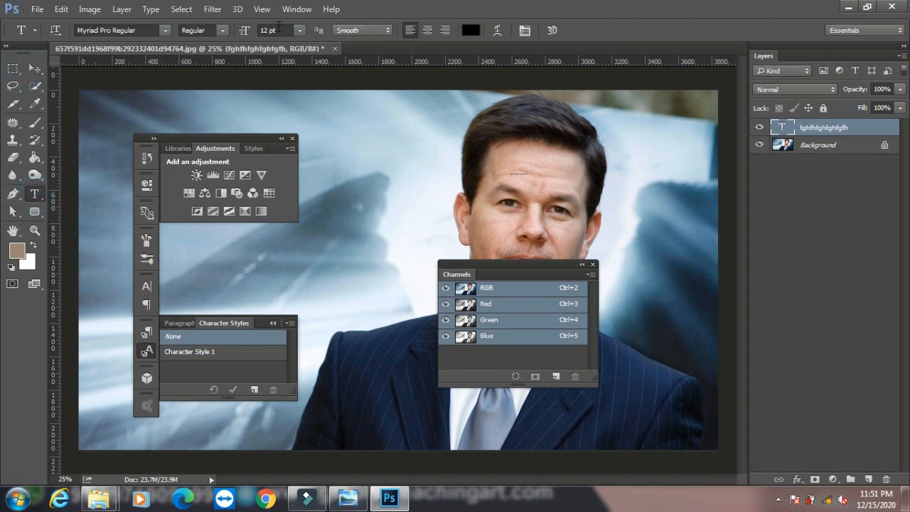
# Set the text size to 60 pt and move the text so it sits centred on the forehead
pyautogui.click(297, 31)
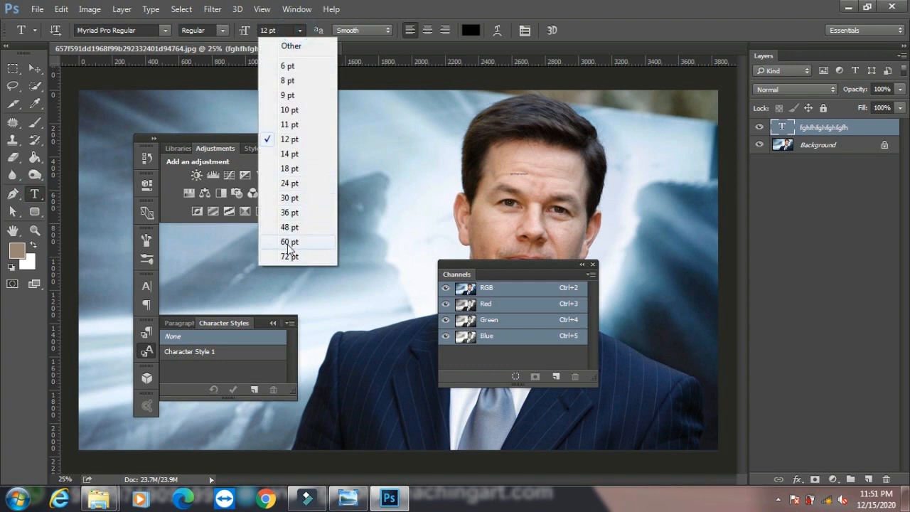
pyautogui.click(292, 240)
pyautogui.click(34, 68)
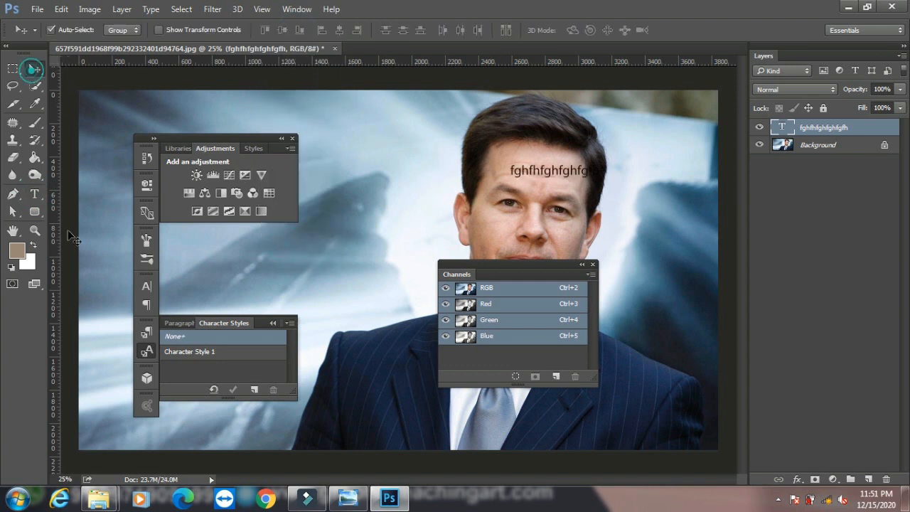
pyautogui.moveTo(541, 174); pyautogui.dragTo(492, 179)
# Apply Character Style 1 to the text and set the style's colour to bright red
pyautogui.click(186, 352)
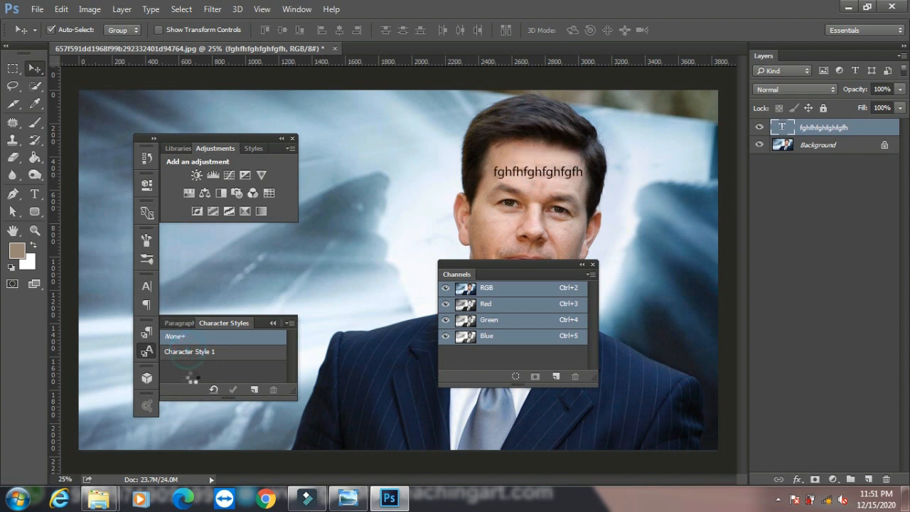
pyautogui.doubleClick(198, 352)
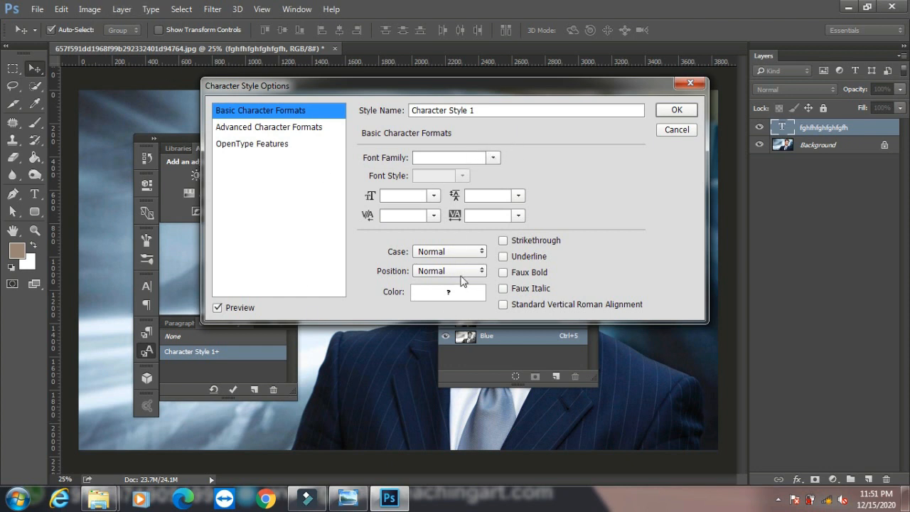
pyautogui.click(447, 292)
pyautogui.click(710, 122)
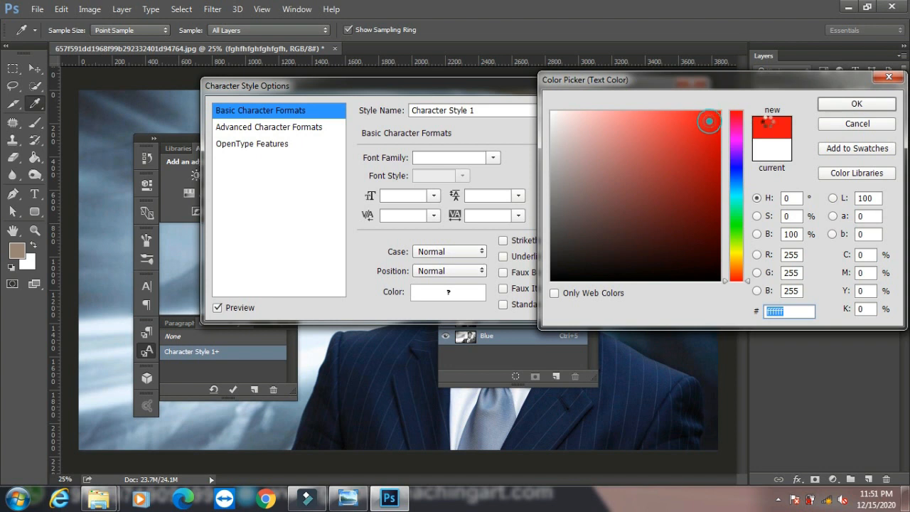
pyautogui.click(834, 105)
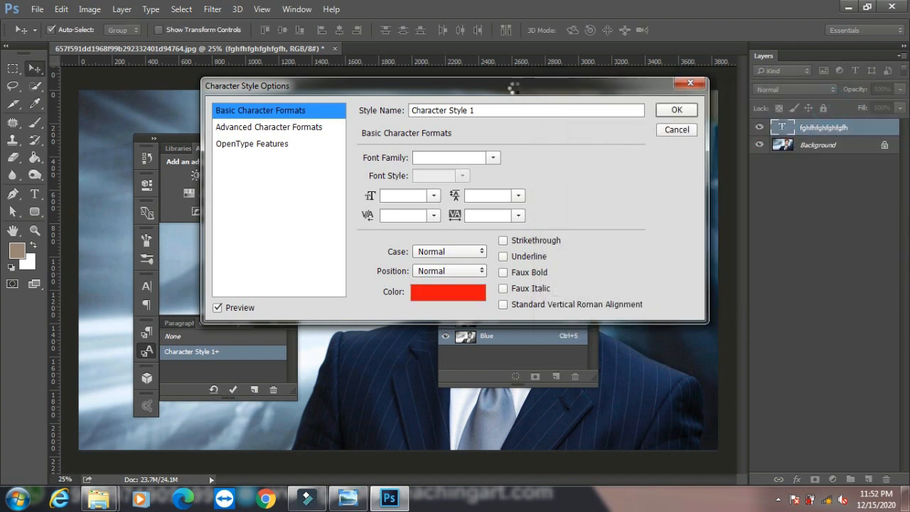
# Set the font size in Character Style 1 to 36 pt and accept the style options
pyautogui.moveTo(512, 86); pyautogui.dragTo(493, 238)
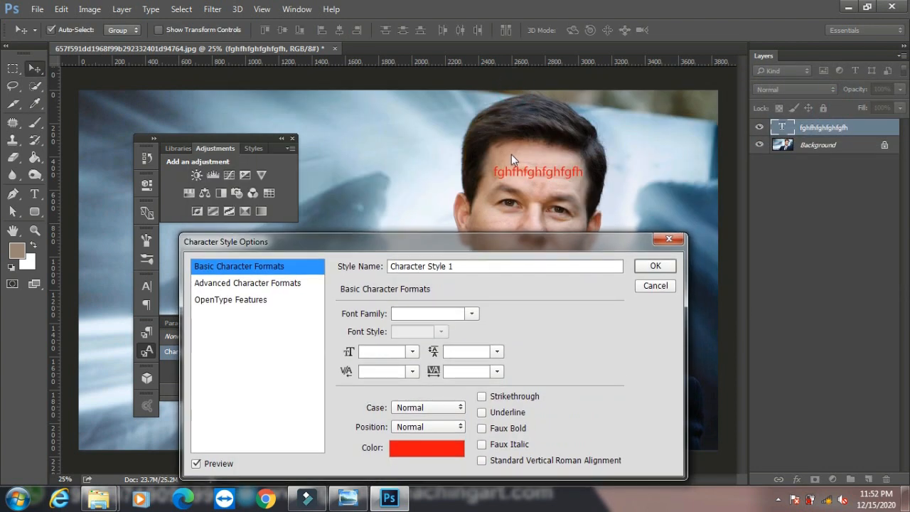
pyautogui.click(411, 353)
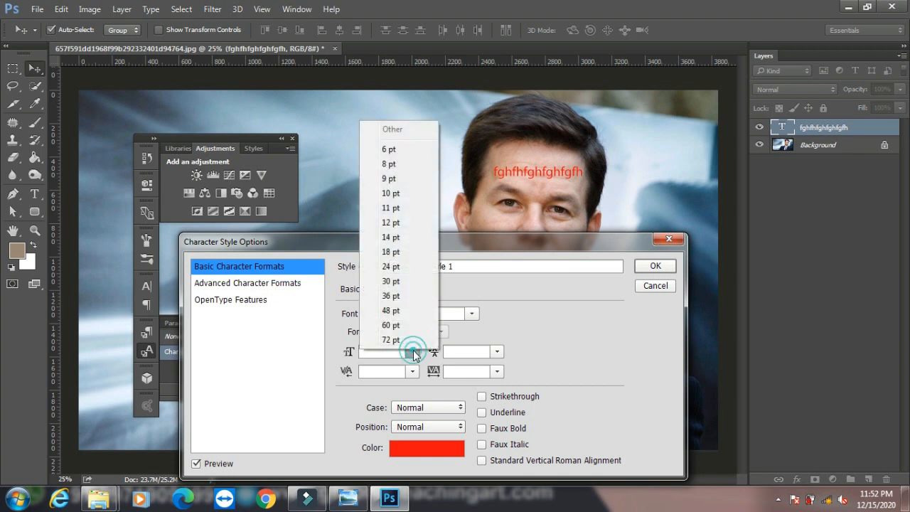
pyautogui.click(406, 295)
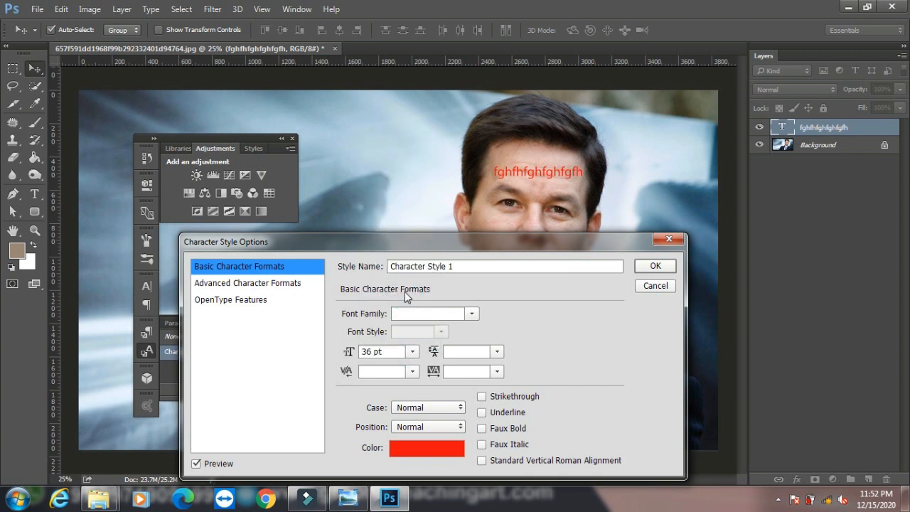
pyautogui.click(651, 265)
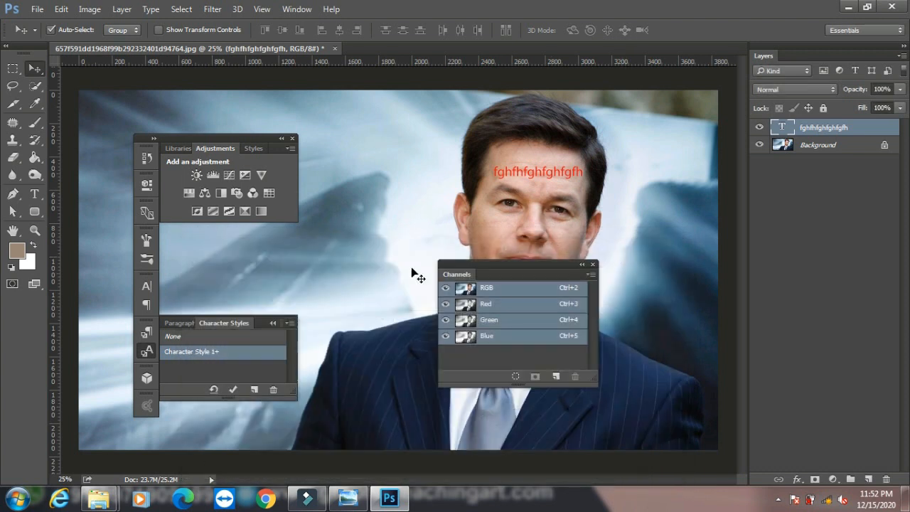
# Compare the text without a style and with Character Style 1, and check the available type panels
pyautogui.click(169, 337)
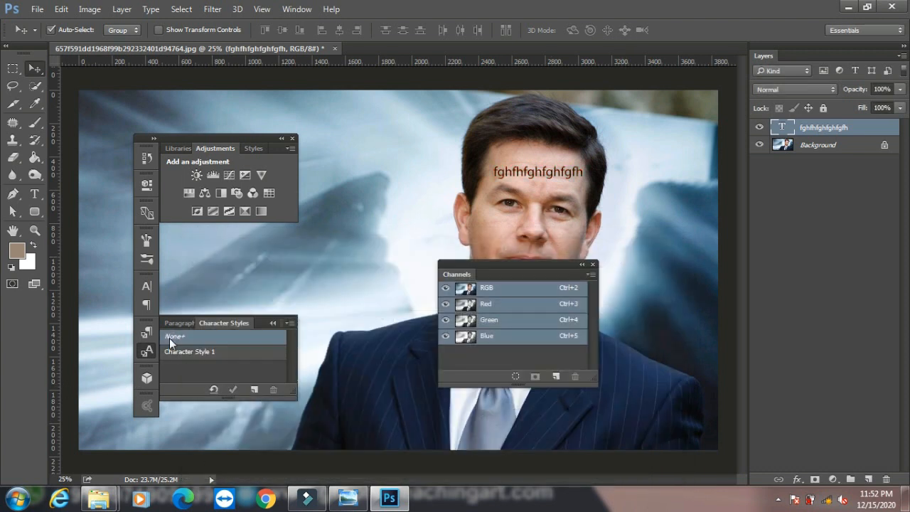
pyautogui.click(183, 352)
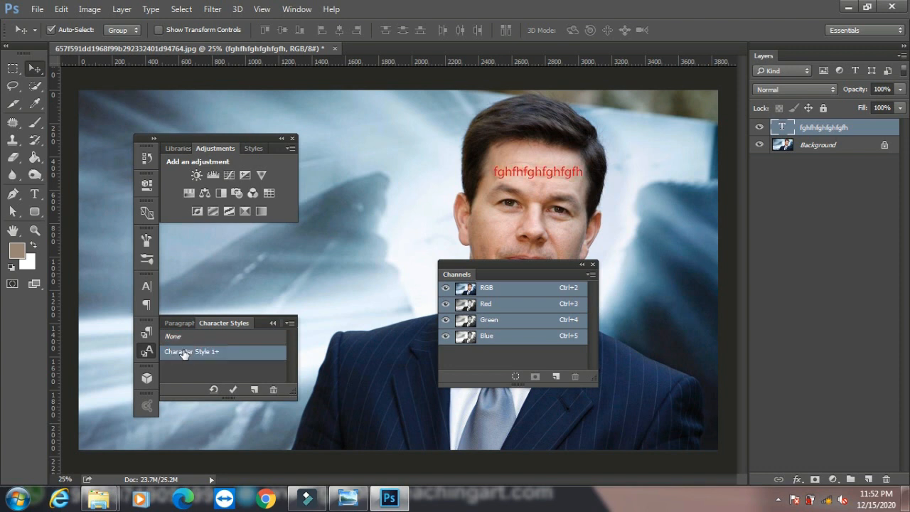
pyautogui.click(151, 9)
pyautogui.moveTo(215, 63)
pyautogui.moveTo(201, 41)
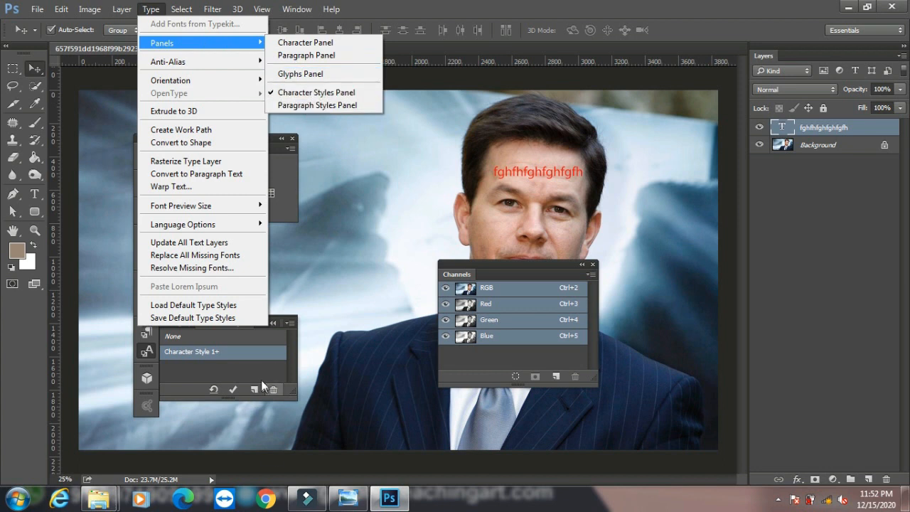
# Display the clone source settings and sample a Clone Stamp source on the Background layer from the dark backdrop beside the face
pyautogui.click(296, 8)
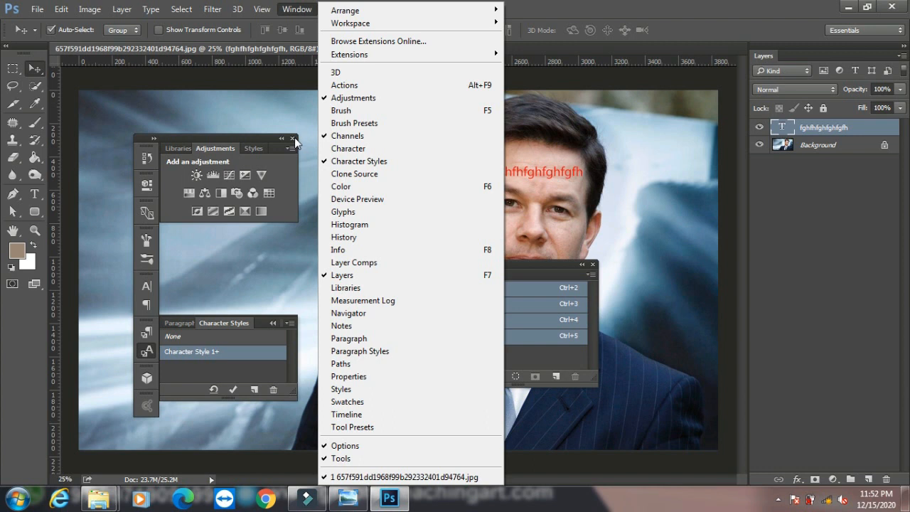
pyautogui.click(359, 177)
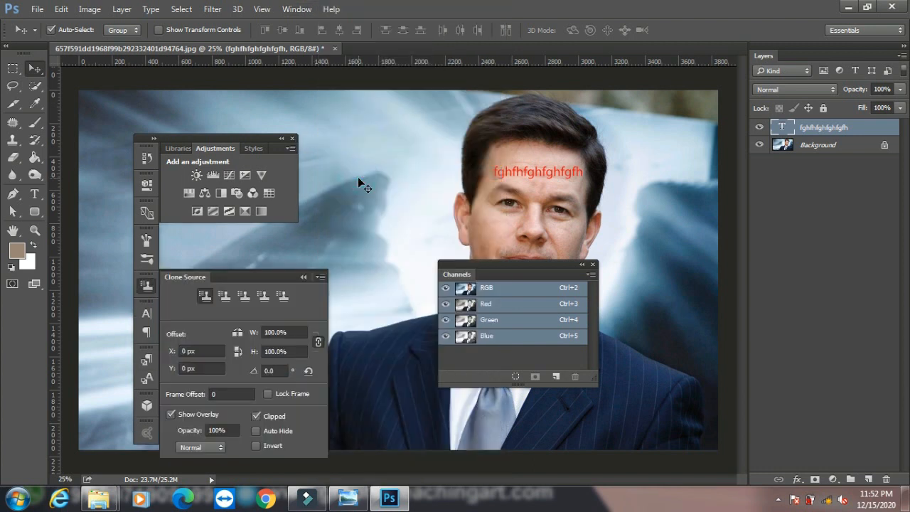
pyautogui.click(15, 142)
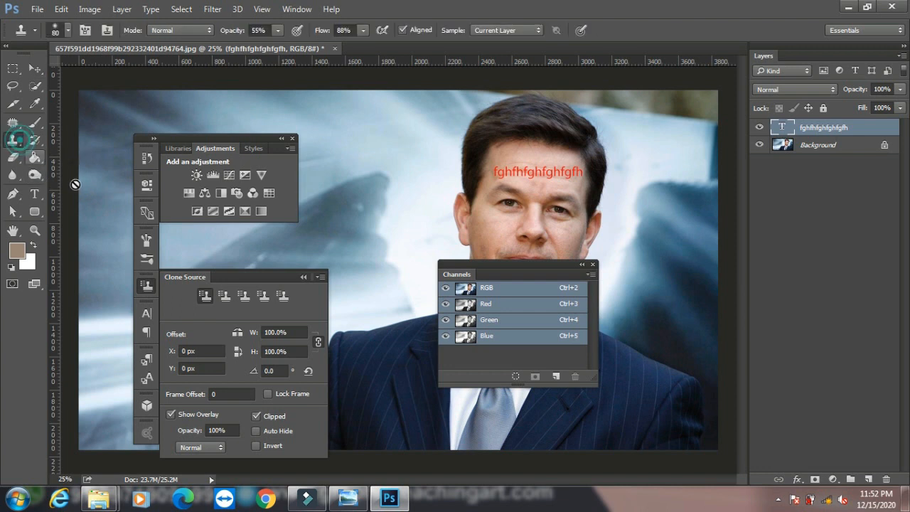
pyautogui.click(767, 149)
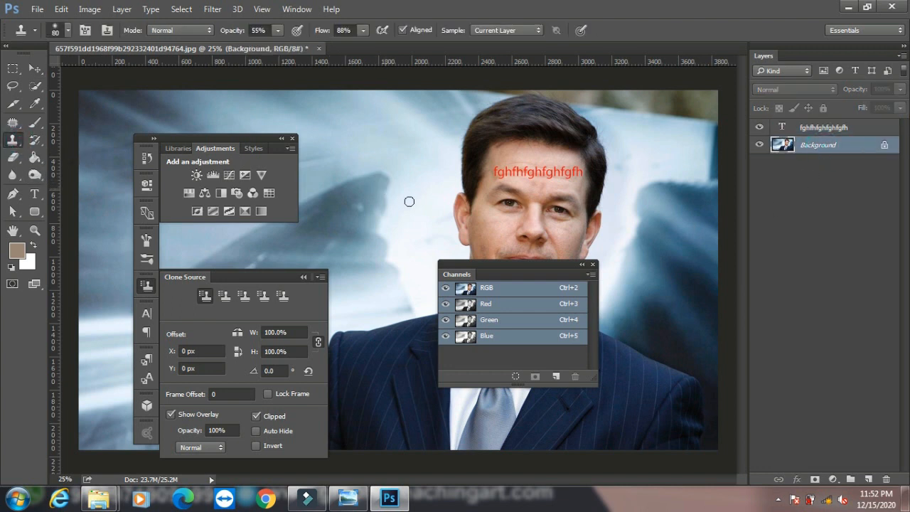
pyautogui.keyDown('alt'); pyautogui.click(679, 227); pyautogui.keyUp('alt')
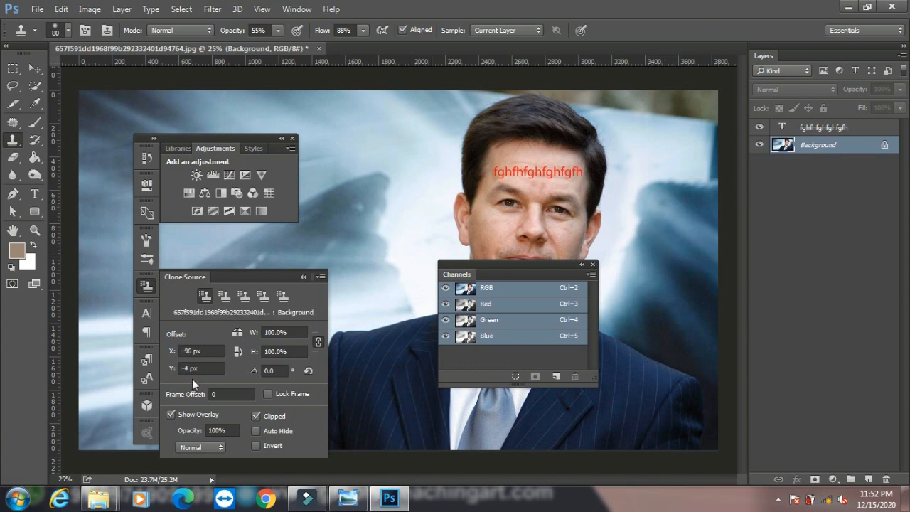
# Display the colour settings and change the foreground colour to a dark green
pyautogui.click(296, 9)
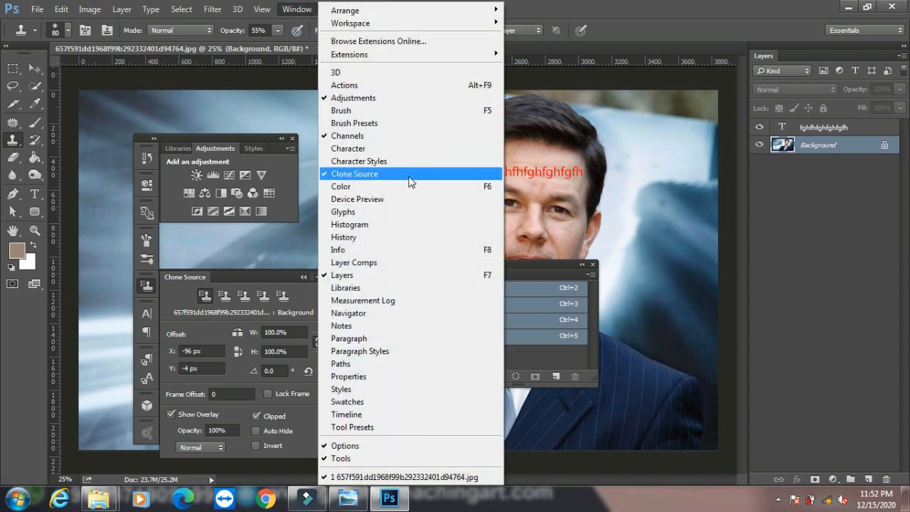
pyautogui.click(401, 187)
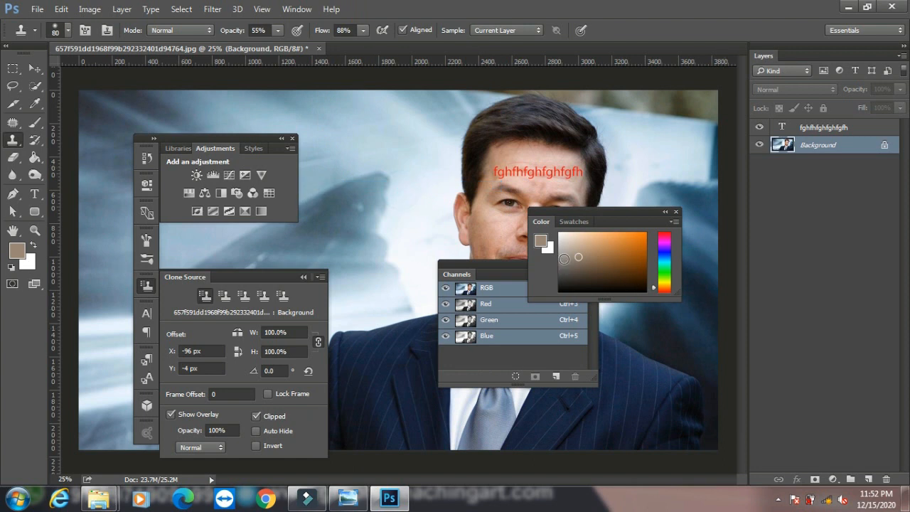
pyautogui.click(621, 238)
pyautogui.click(664, 272)
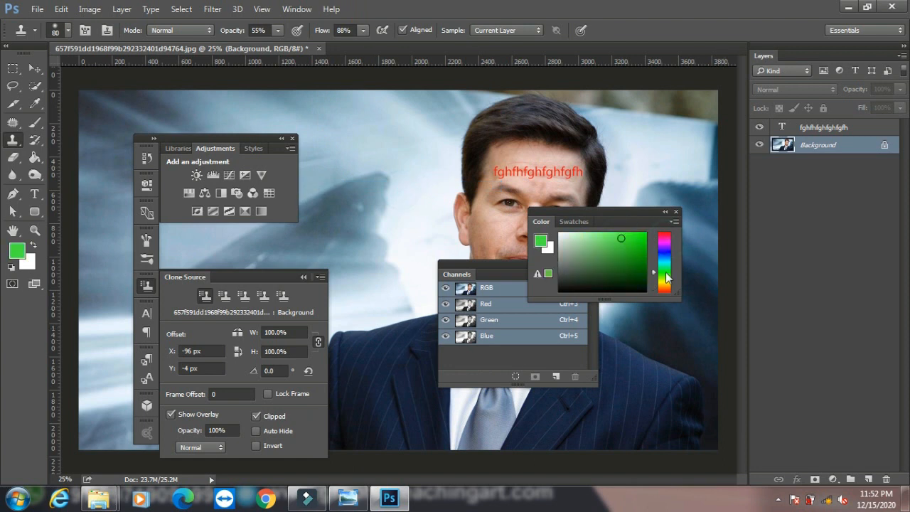
pyautogui.moveTo(639, 238); pyautogui.dragTo(637, 256)
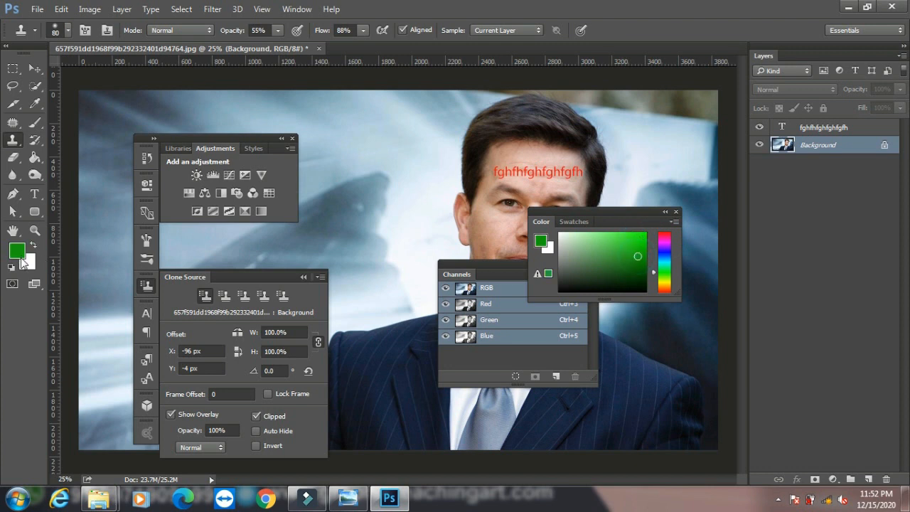
# Display the device preview and the Myriad Pro font glyphs
pyautogui.click(298, 10)
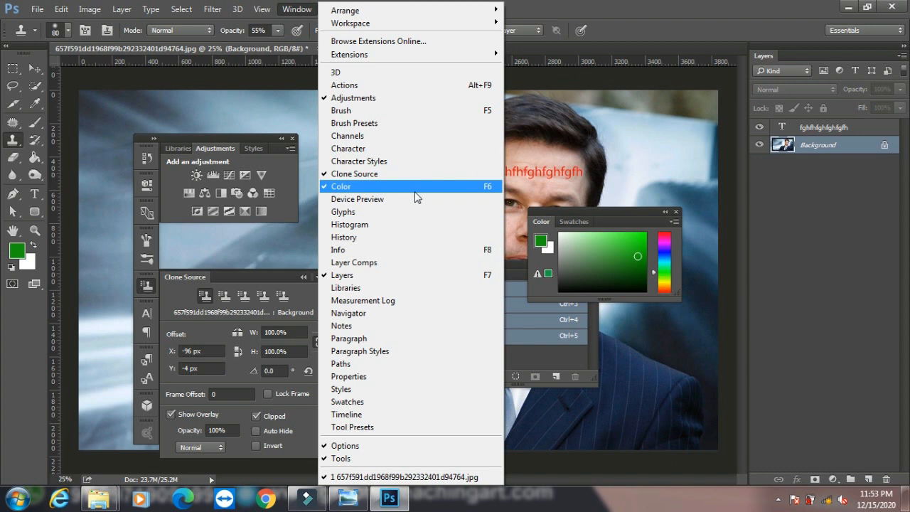
pyautogui.click(384, 205)
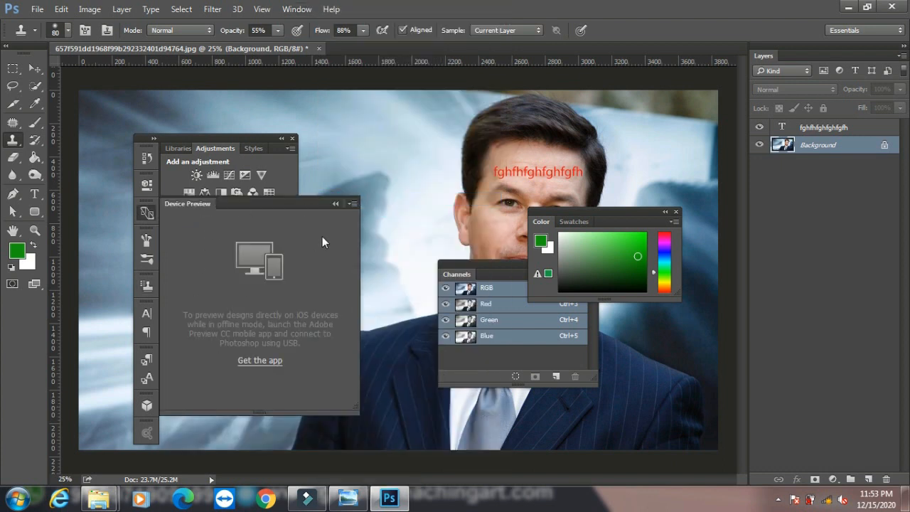
pyautogui.click(308, 14)
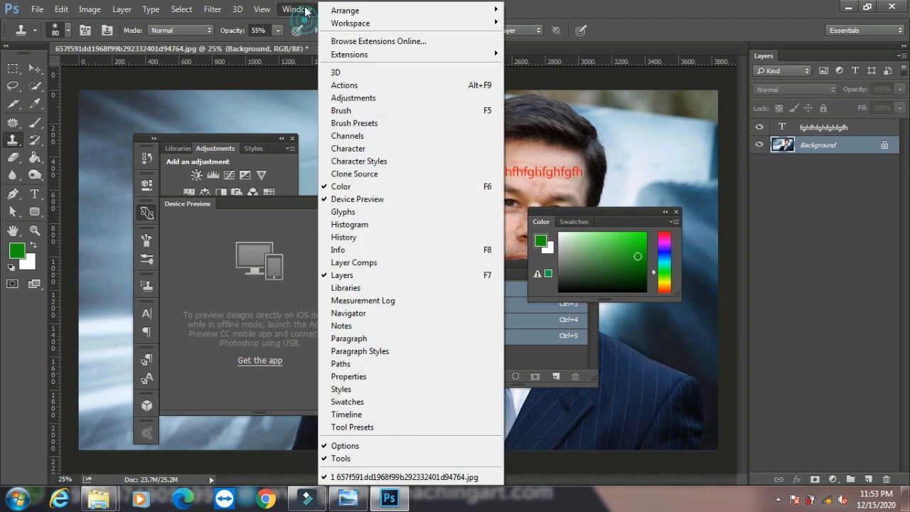
pyautogui.click(387, 211)
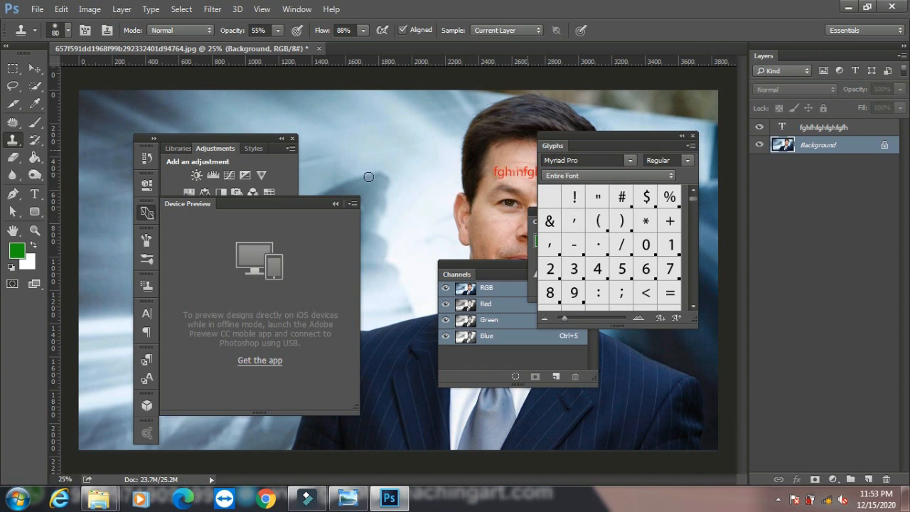
# Insert the "&" glyph after "fgh" in the red text and move the text off the forehead onto the backdrop
pyautogui.click(35, 198)
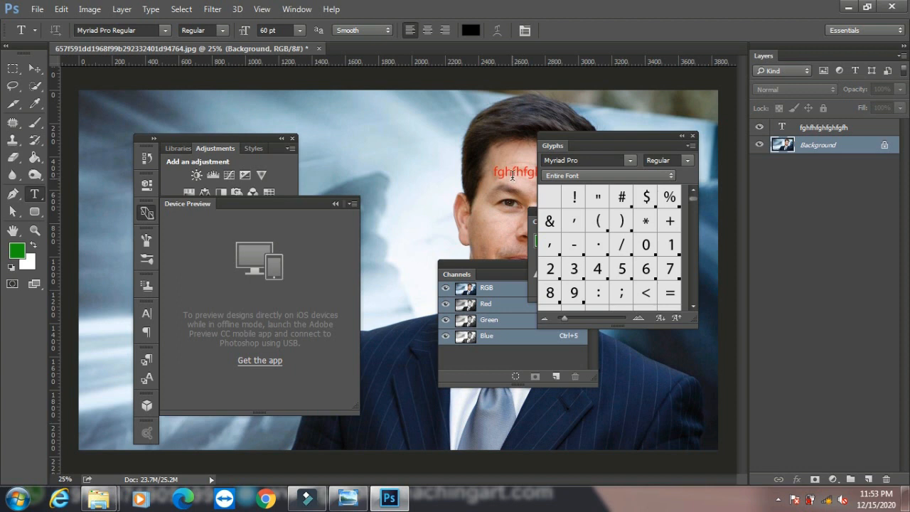
pyautogui.click(512, 173)
pyautogui.doubleClick(549, 221)
pyautogui.click(35, 69)
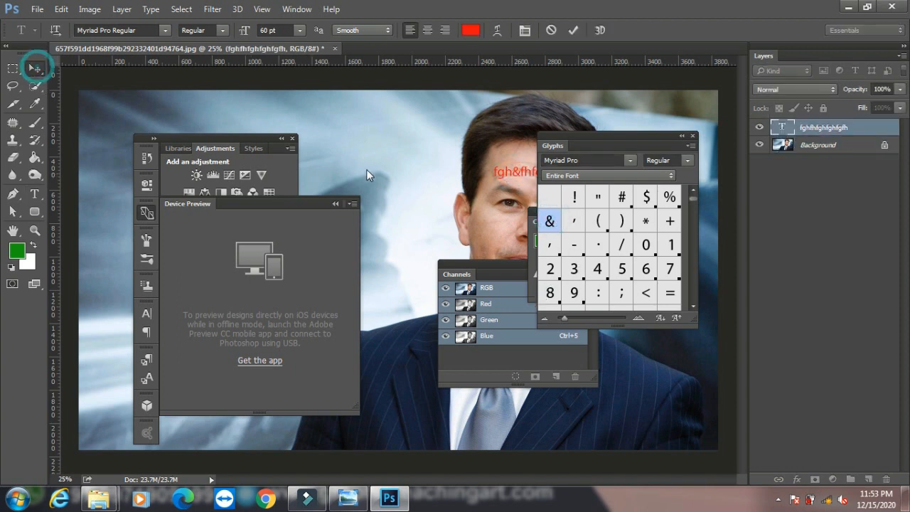
pyautogui.moveTo(522, 180); pyautogui.dragTo(375, 160)
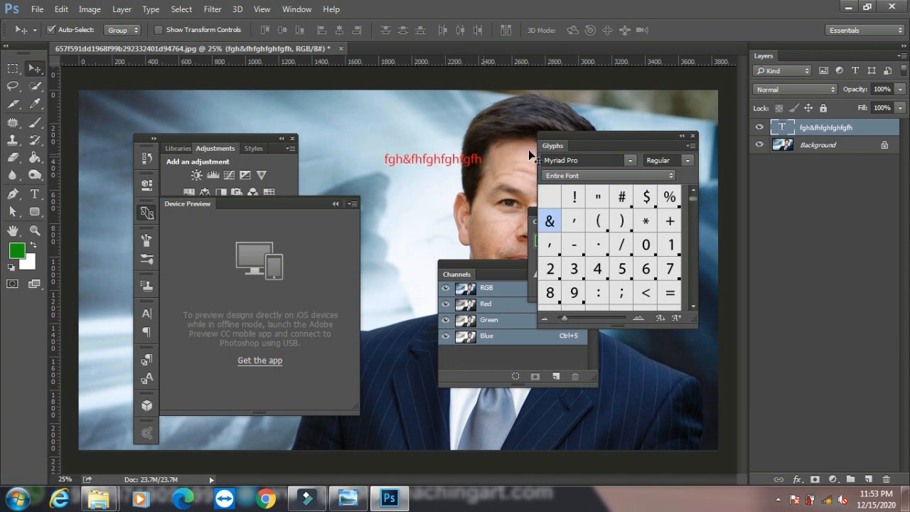
# Display the image histogram
pyautogui.click(296, 8)
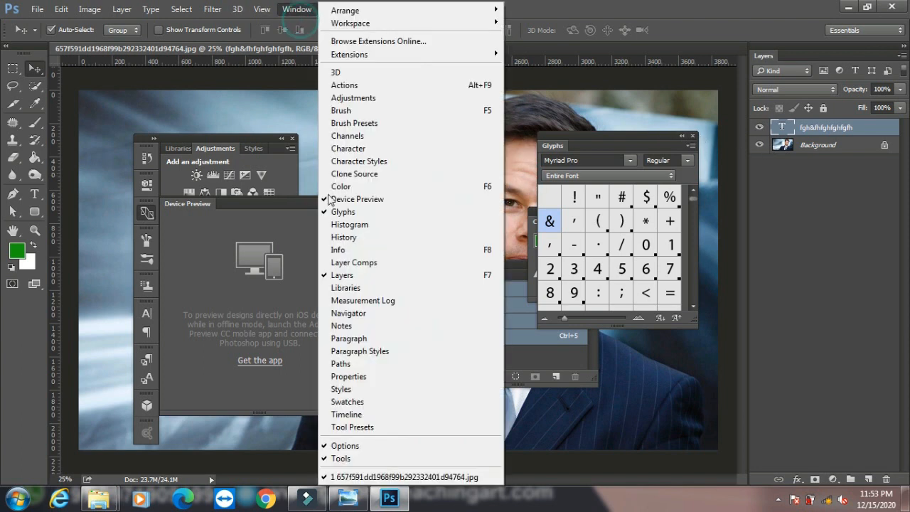
pyautogui.click(369, 225)
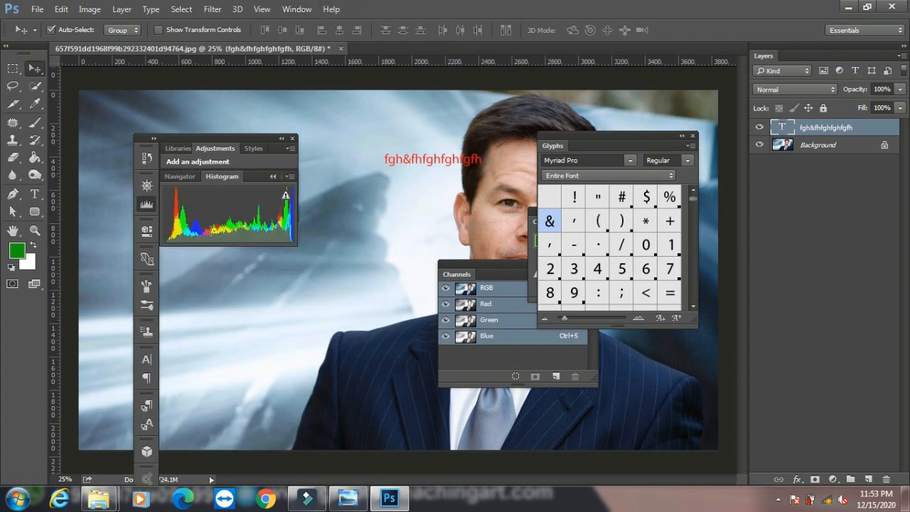
# Select the Background layer and display the document's edit history
pyautogui.click(820, 146)
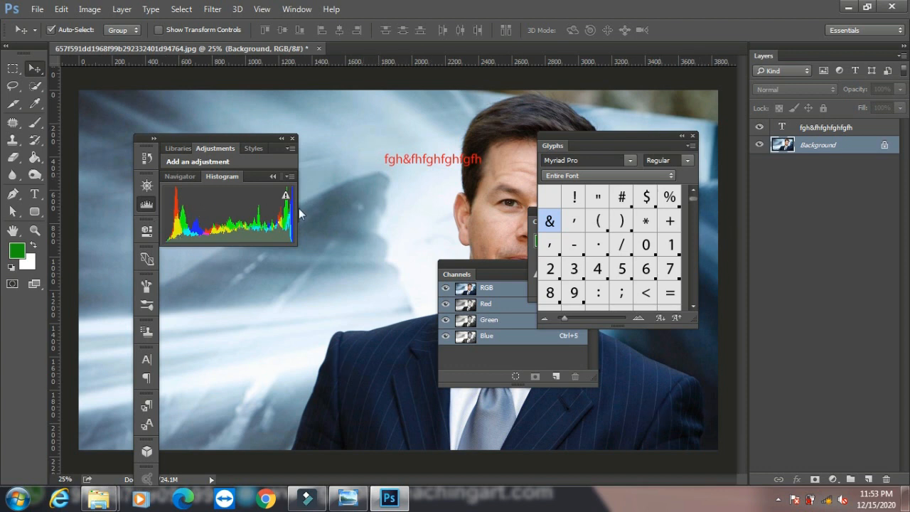
pyautogui.click(297, 10)
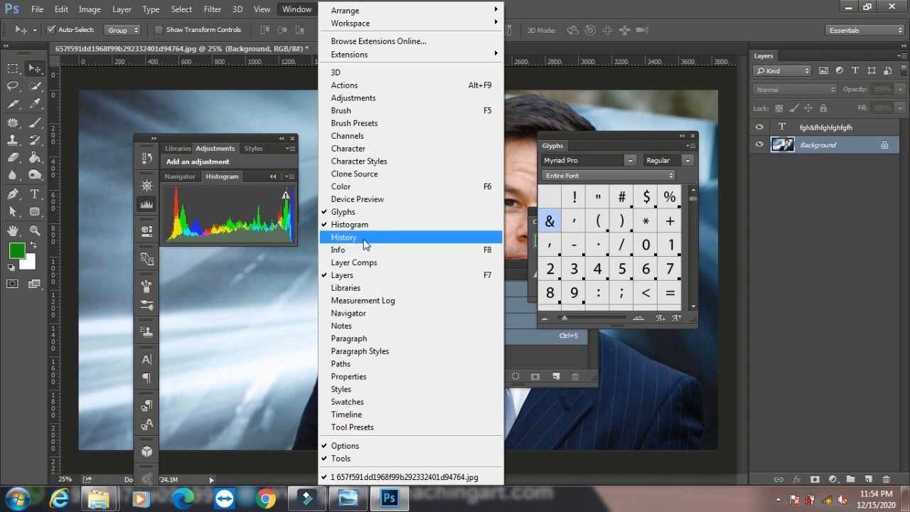
pyautogui.click(382, 239)
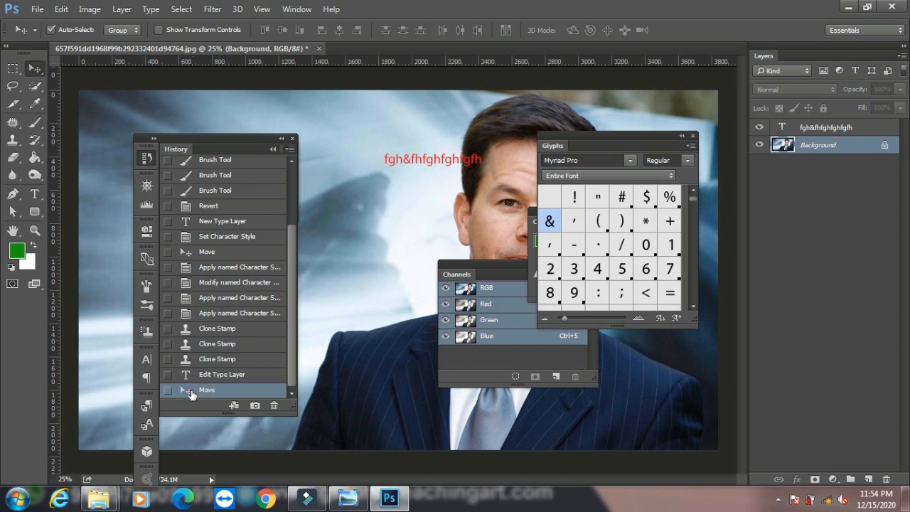
# Paint one green brush stamp on the pale backdrop beside the face, and switch back to the Move tool
pyautogui.click(35, 122)
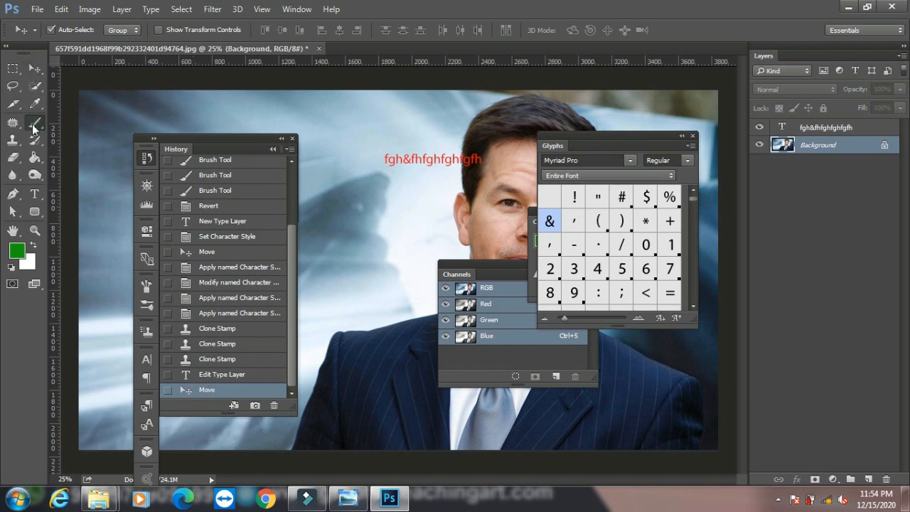
pyautogui.click(384, 243)
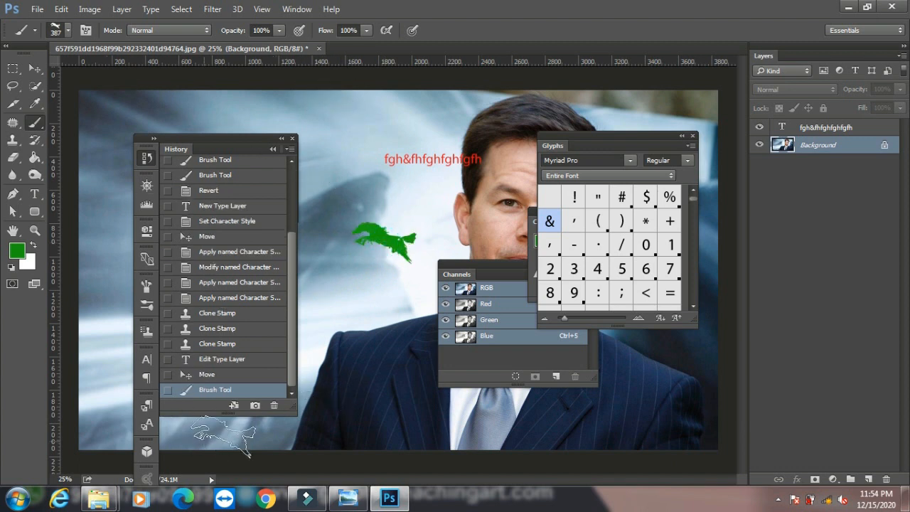
pyautogui.click(30, 68)
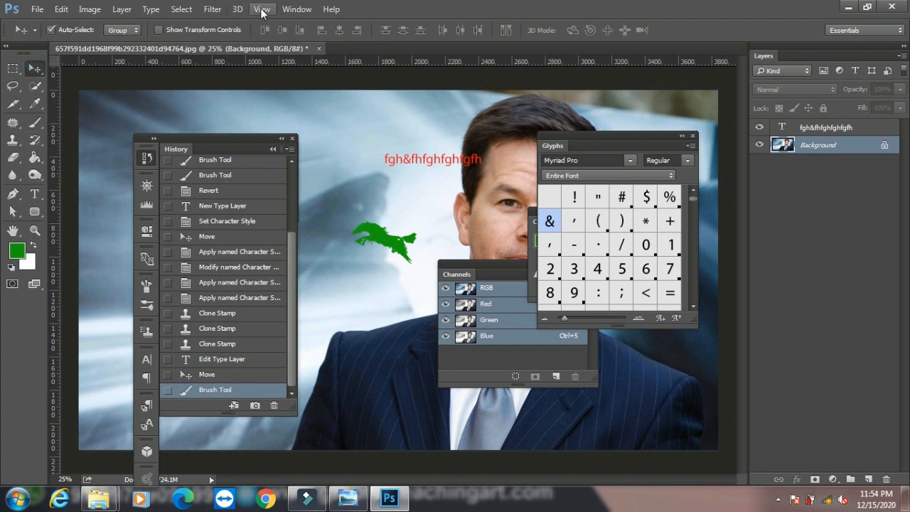
# Display the Info readings, activate the Eyedropper tool to see its hints there, and hide the readings again
pyautogui.click(298, 10)
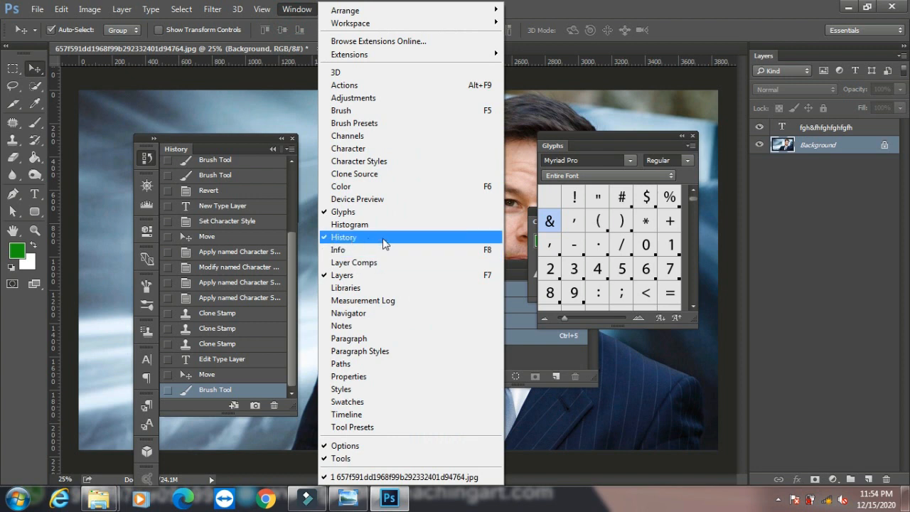
pyautogui.click(371, 251)
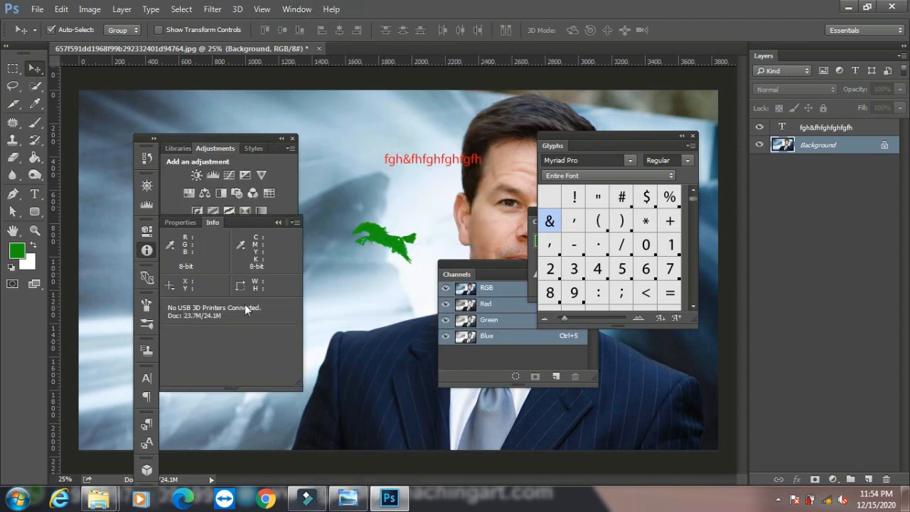
pyautogui.click(34, 105)
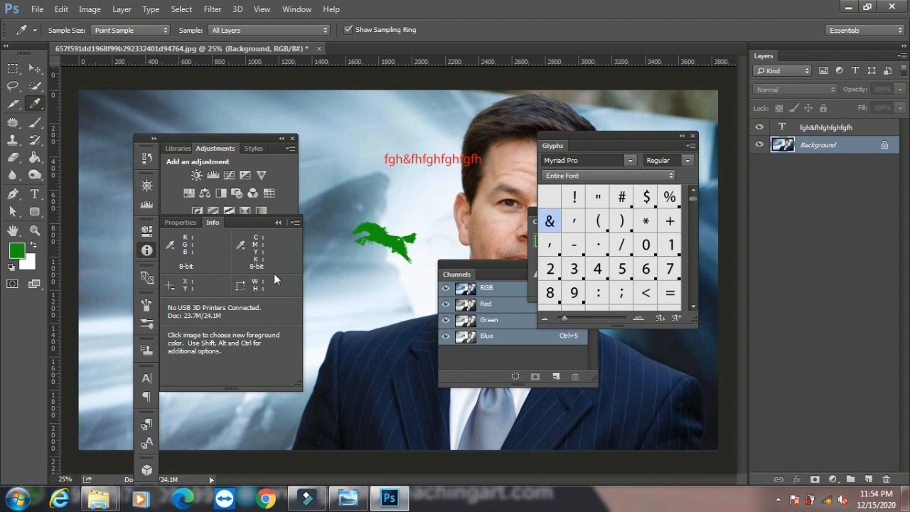
pyautogui.click(299, 9)
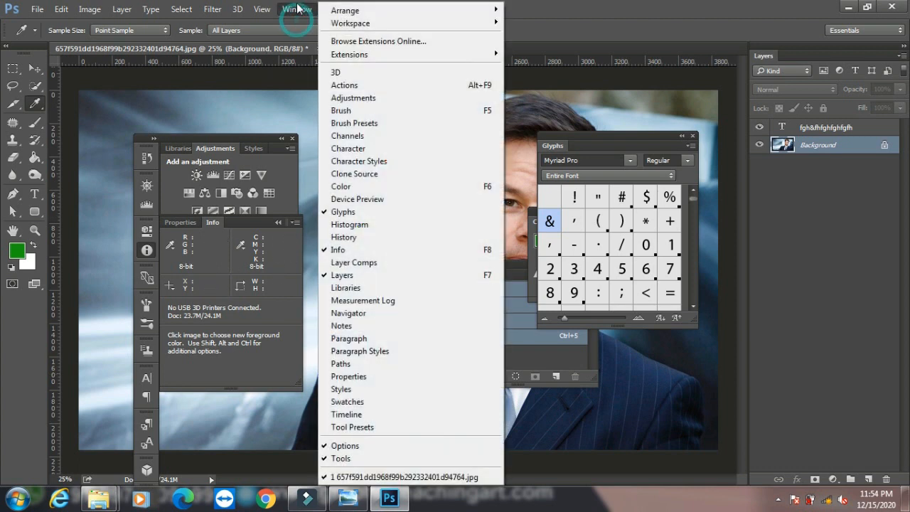
pyautogui.click(393, 249)
# Display the layer comps, open the settings for a new layer comp and cancel them
pyautogui.click(297, 9)
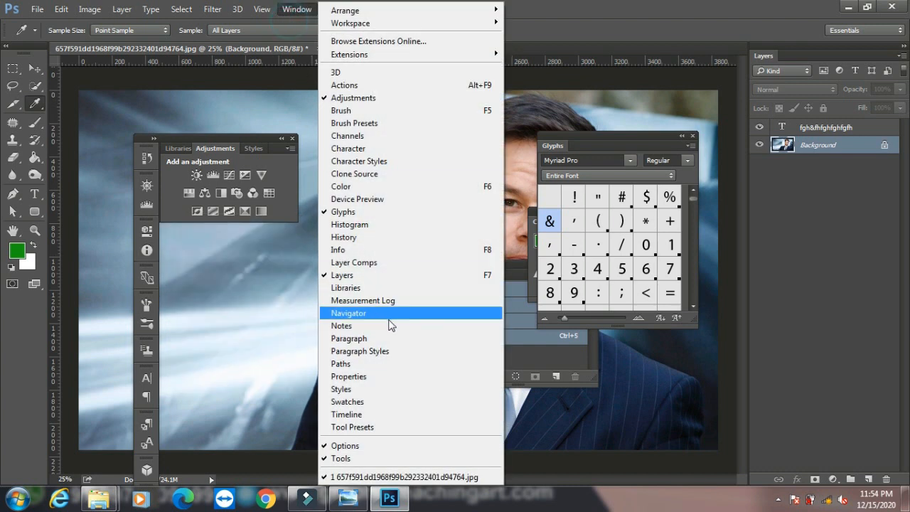
pyautogui.click(416, 263)
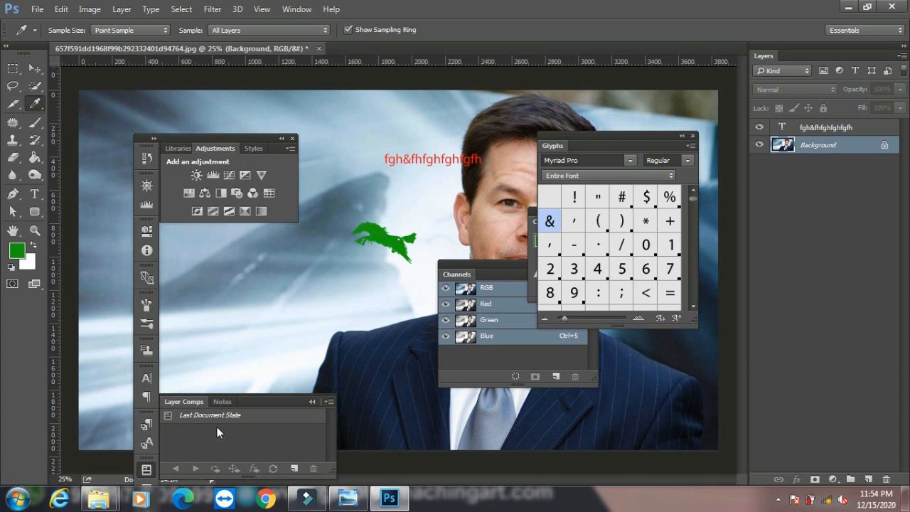
pyautogui.click(294, 468)
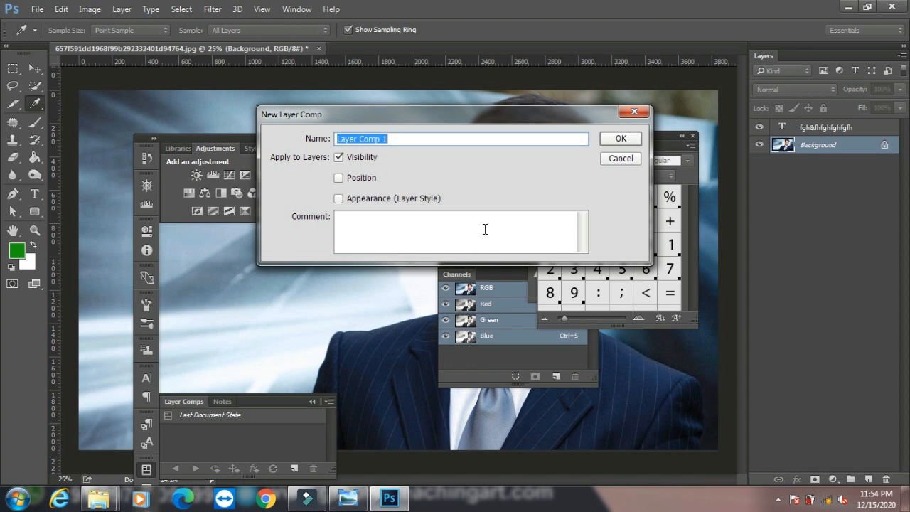
pyautogui.click(619, 159)
# Display the Creative Cloud libraries and the measurement log, and close the floating group holding the libraries
pyautogui.click(296, 8)
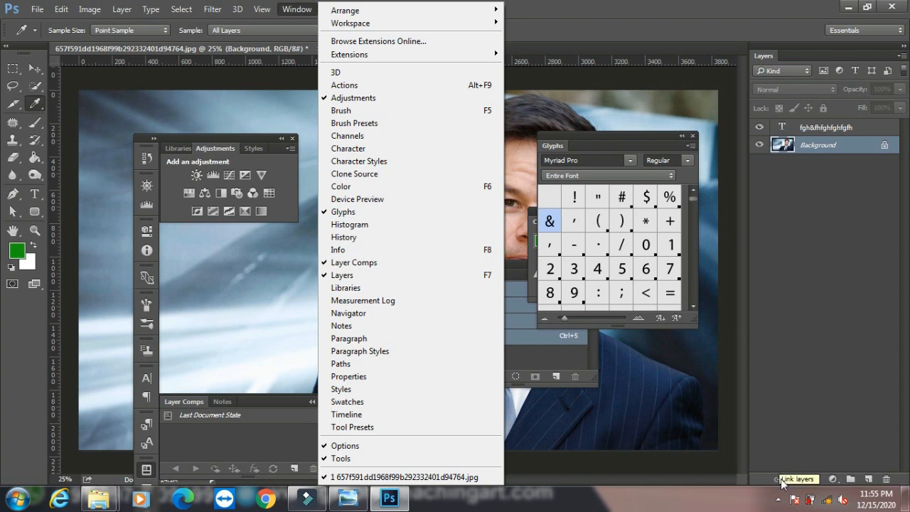
pyautogui.click(376, 287)
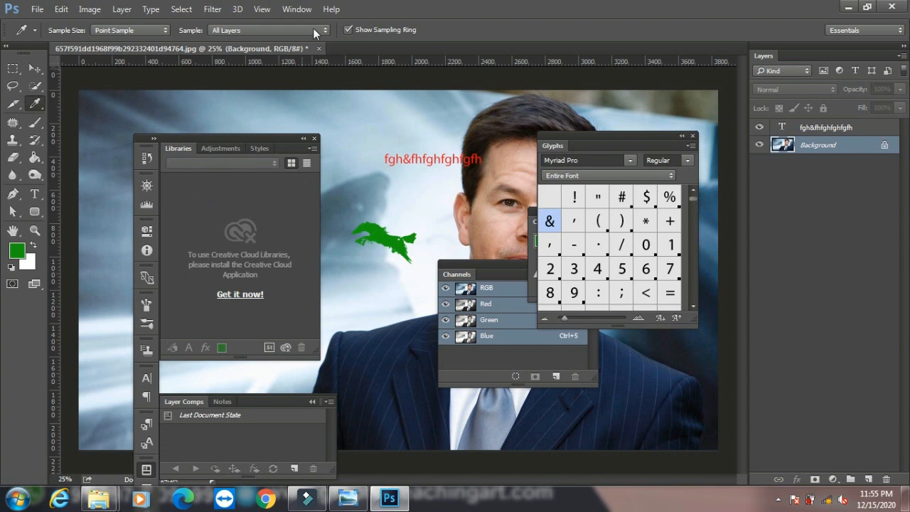
pyautogui.click(297, 9)
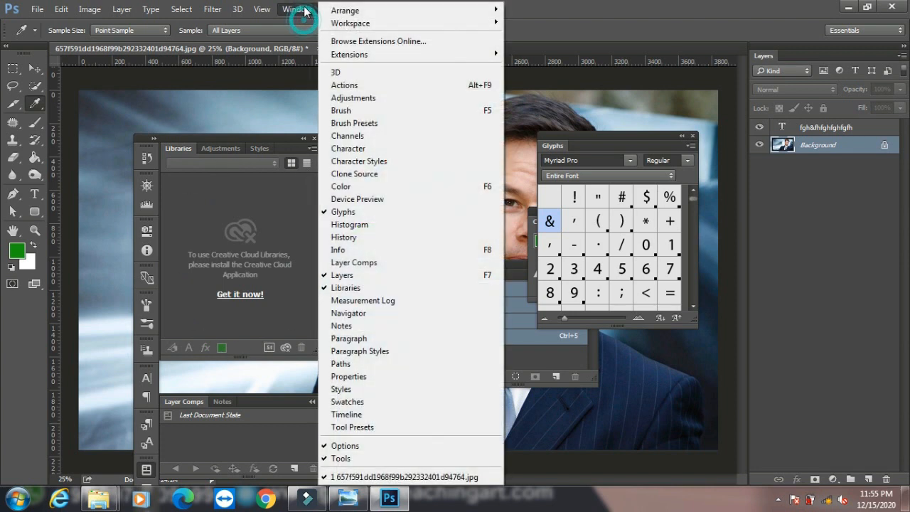
pyautogui.click(378, 300)
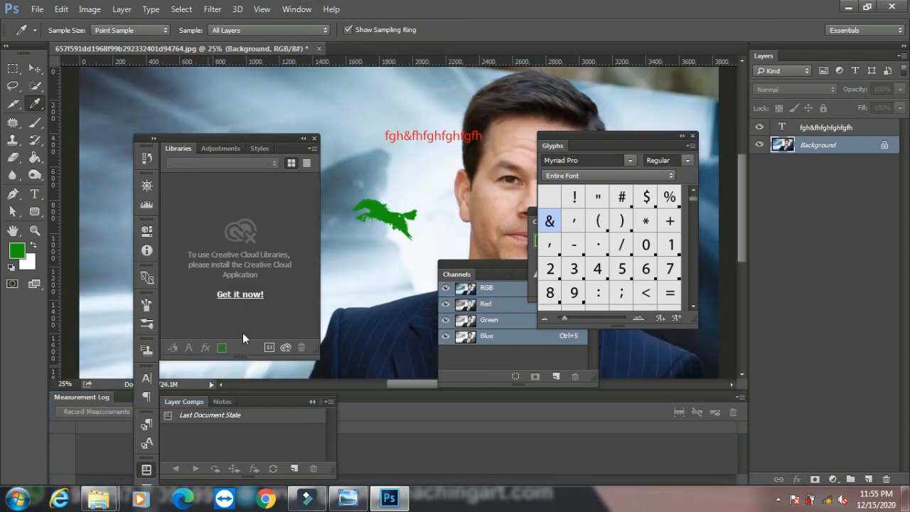
pyautogui.click(315, 139)
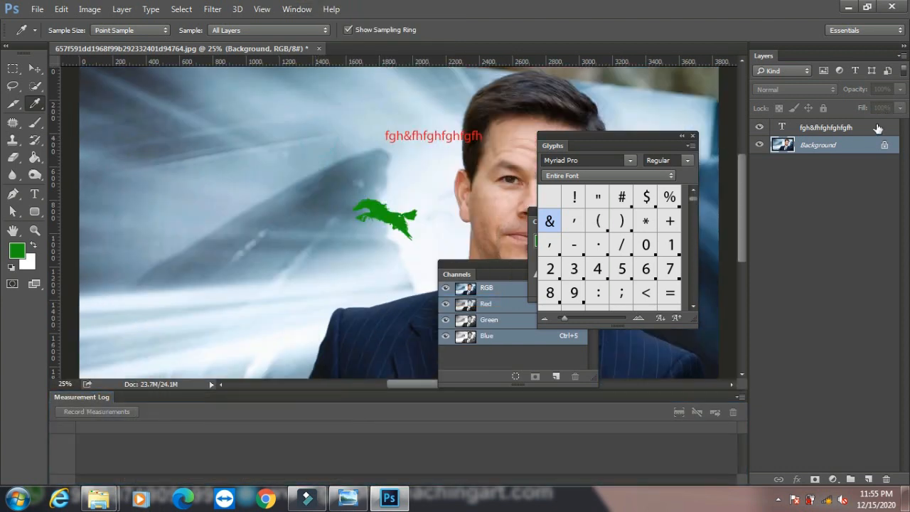
# Revert the photo to its saved state and copy it onto a new layer
pyautogui.press('F12')
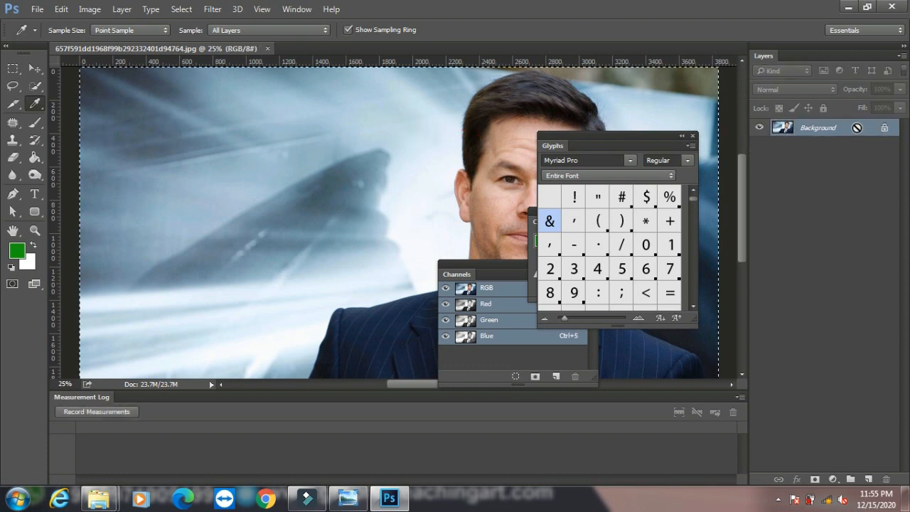
pyautogui.hotkey('ctrl', 'shift', 'alt', 'n')
pyautogui.hotkey('ctrl', 'shift', 'alt', 'e')
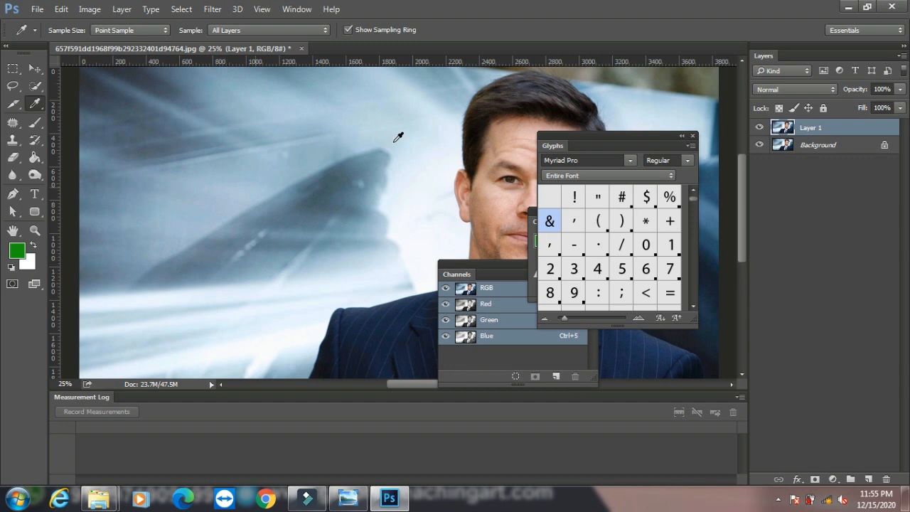
pyautogui.click(120, 8)
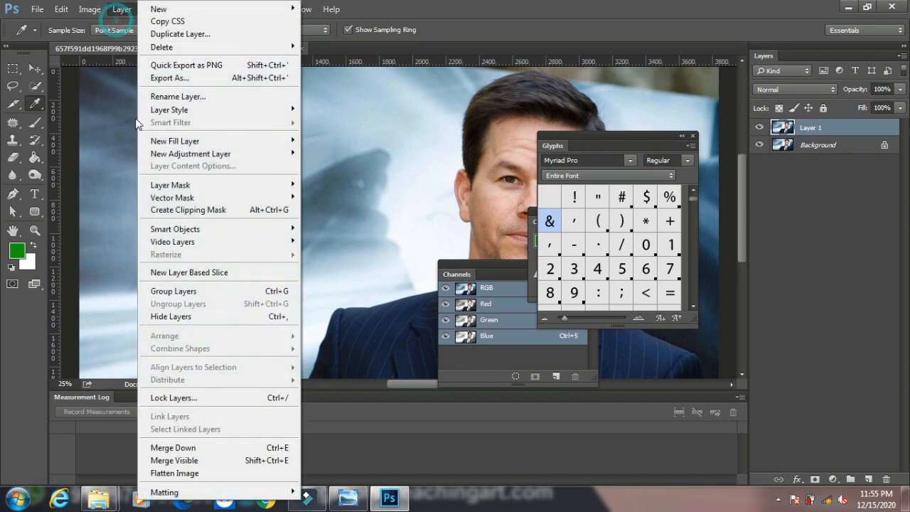
pyautogui.moveTo(91, 9)
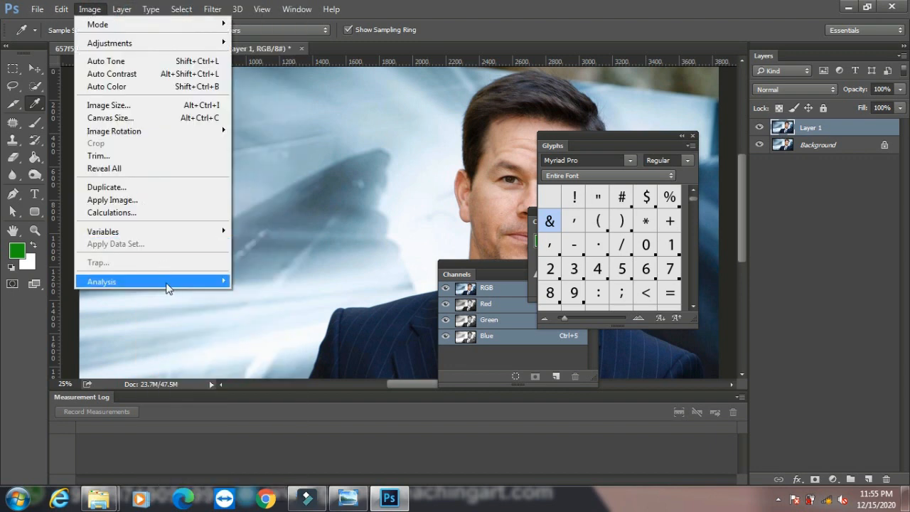
pyautogui.moveTo(170, 283)
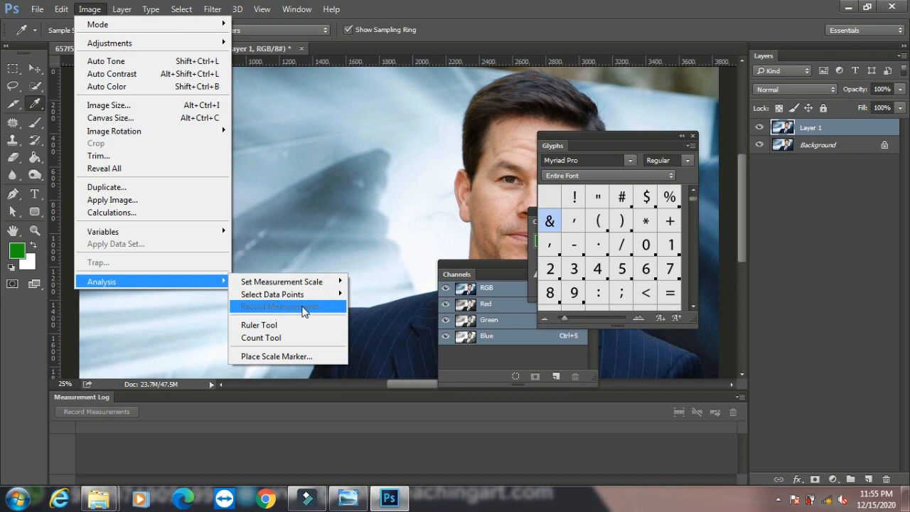
pyautogui.click(357, 197)
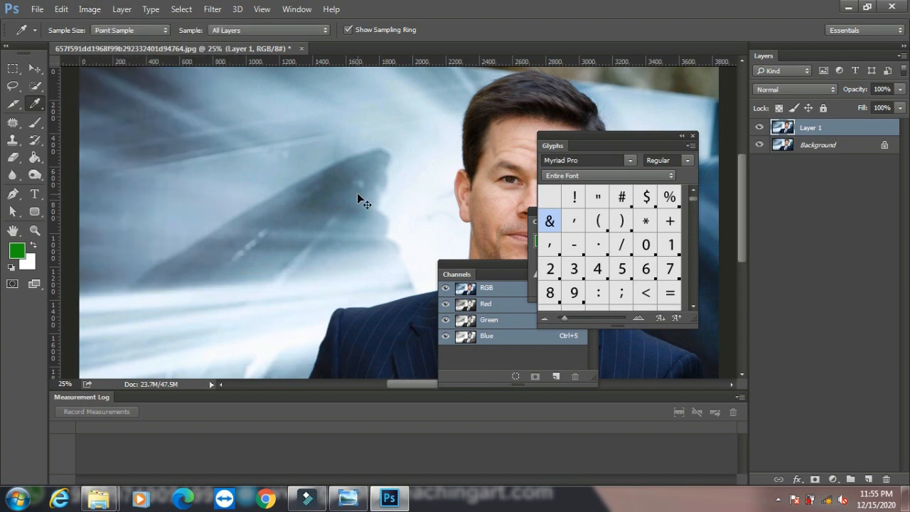
# Select the whole canvas and record its measurements in the measurement log
pyautogui.hotkey('ctrl', 'a')
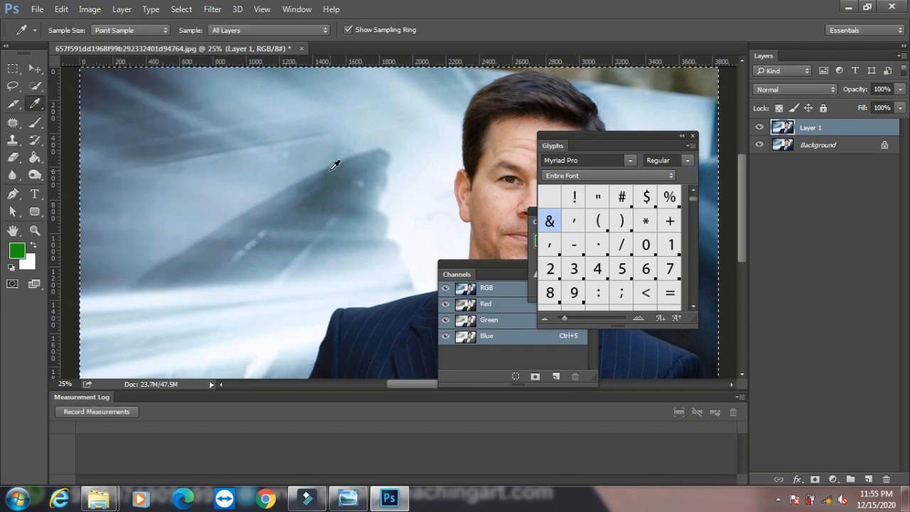
pyautogui.click(90, 9)
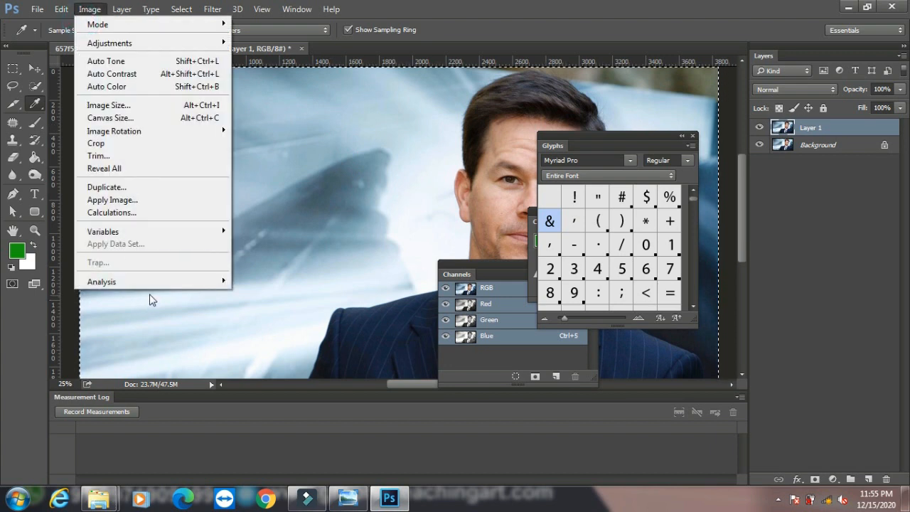
pyautogui.moveTo(163, 282)
pyautogui.click(256, 305)
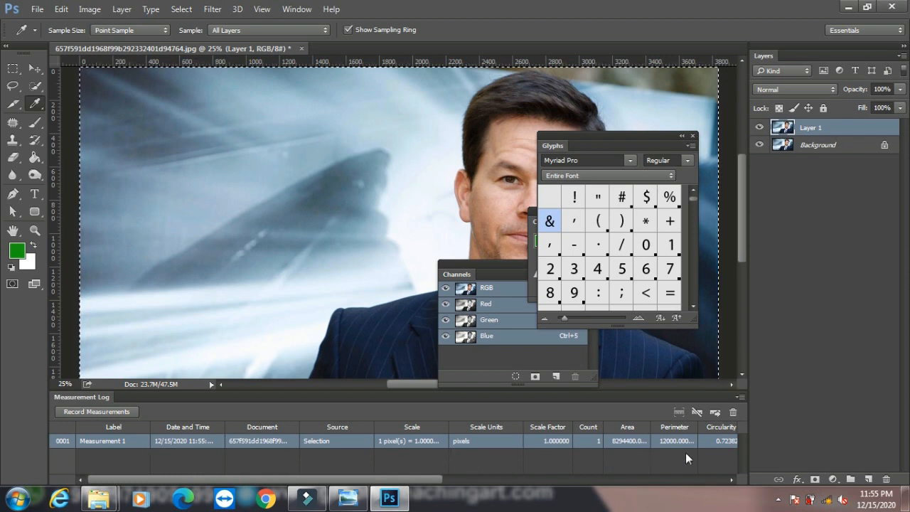
# Display the image navigator and use it to zoom the photo to 74.08%
pyautogui.click(297, 9)
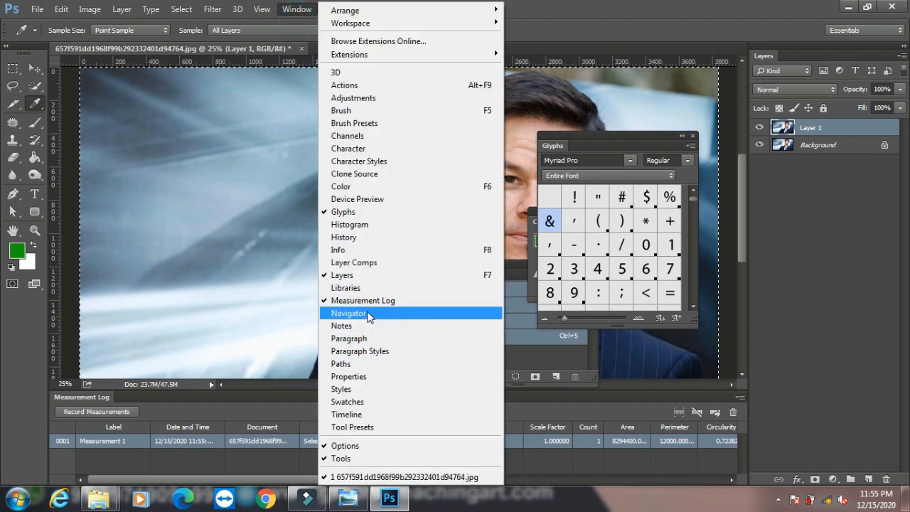
pyautogui.click(393, 313)
pyautogui.moveTo(237, 254); pyautogui.dragTo(239, 254)
# Display the notes and place a new blank note with the Note tool on the pale backdrop beside the hair
pyautogui.click(286, 9)
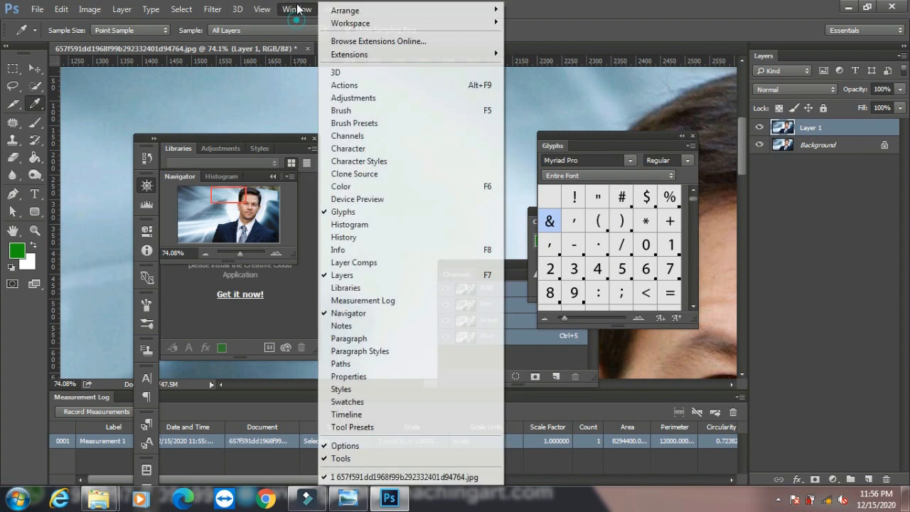
pyautogui.click(360, 326)
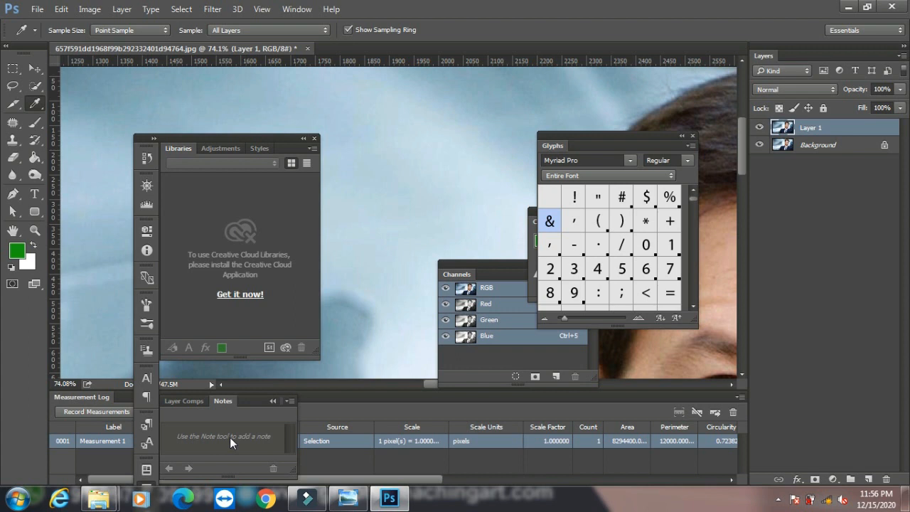
pyautogui.rightClick(34, 103)
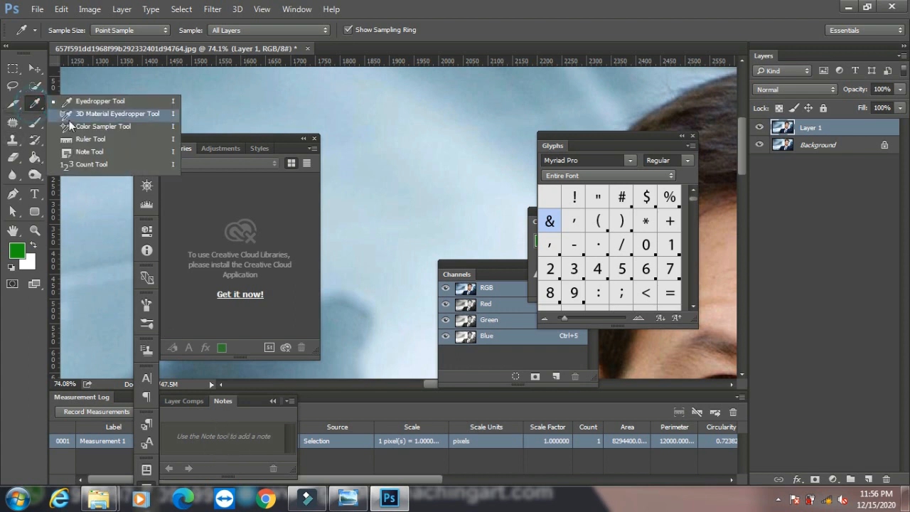
pyautogui.click(71, 155)
pyautogui.rightClick(414, 127)
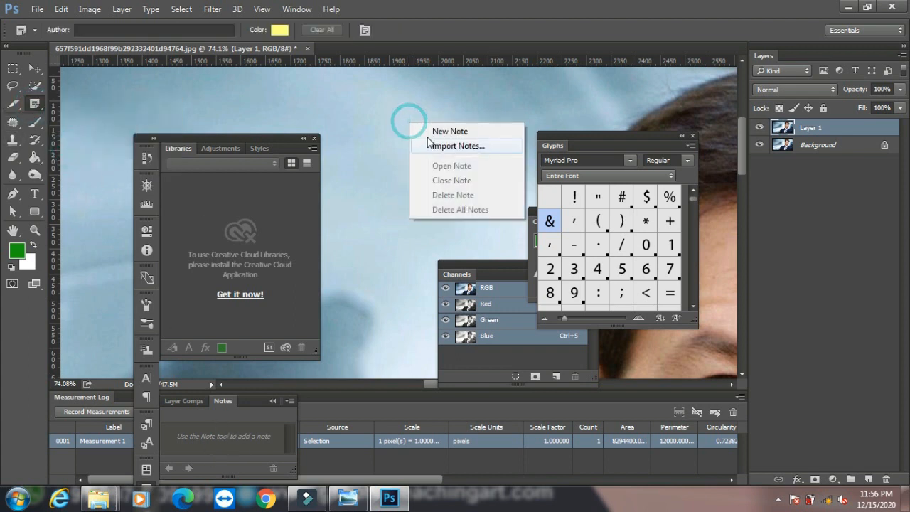
pyautogui.click(434, 132)
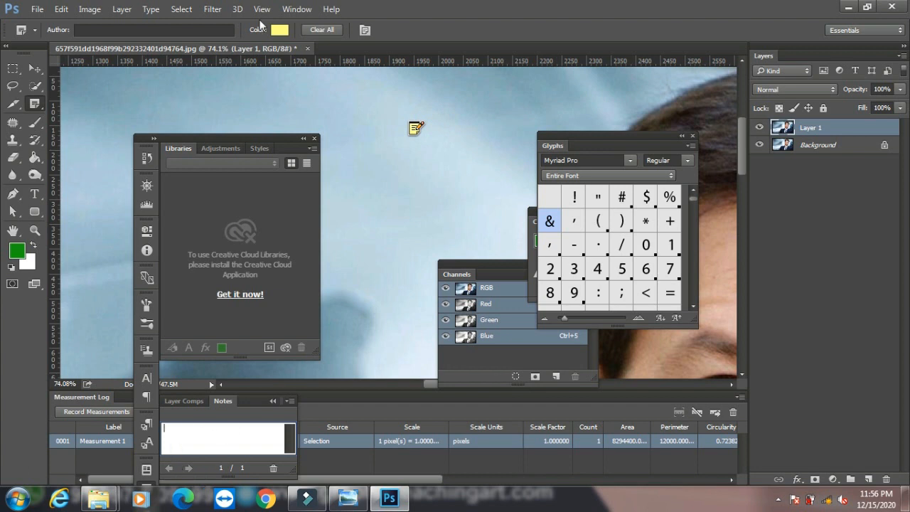
# Display the paragraph settings
pyautogui.click(297, 9)
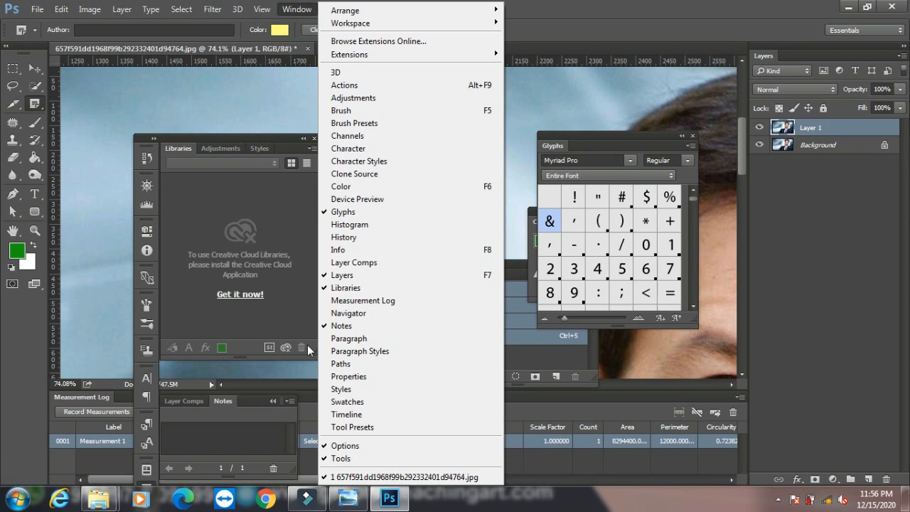
pyautogui.click(366, 340)
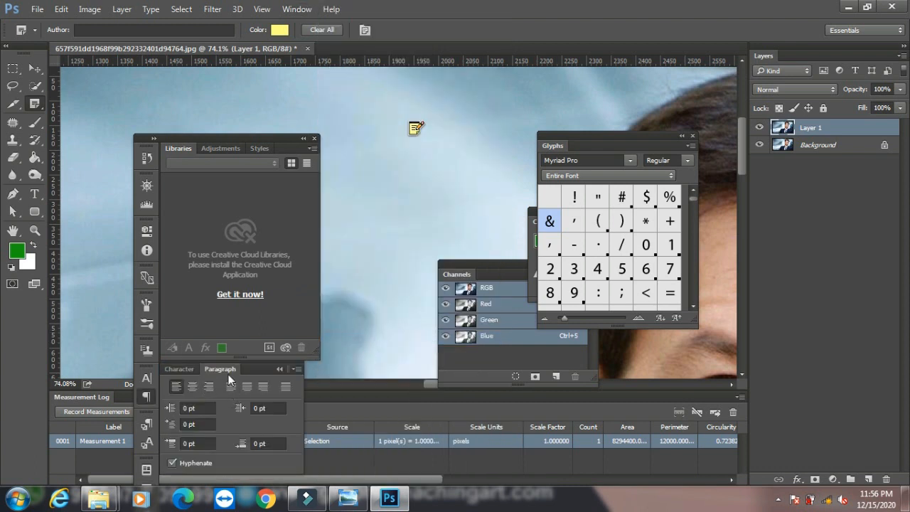
# Display the paragraph styles and create a new paragraph style
pyautogui.click(296, 8)
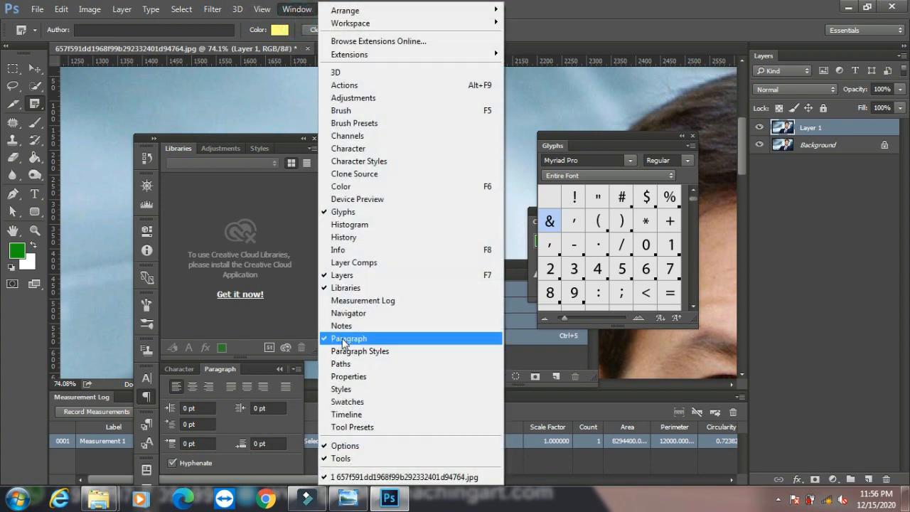
pyautogui.click(361, 351)
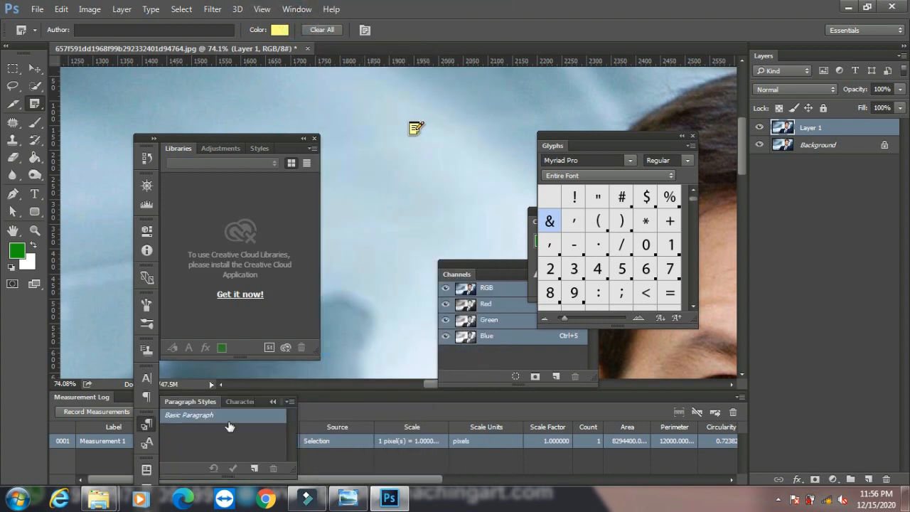
pyautogui.click(253, 469)
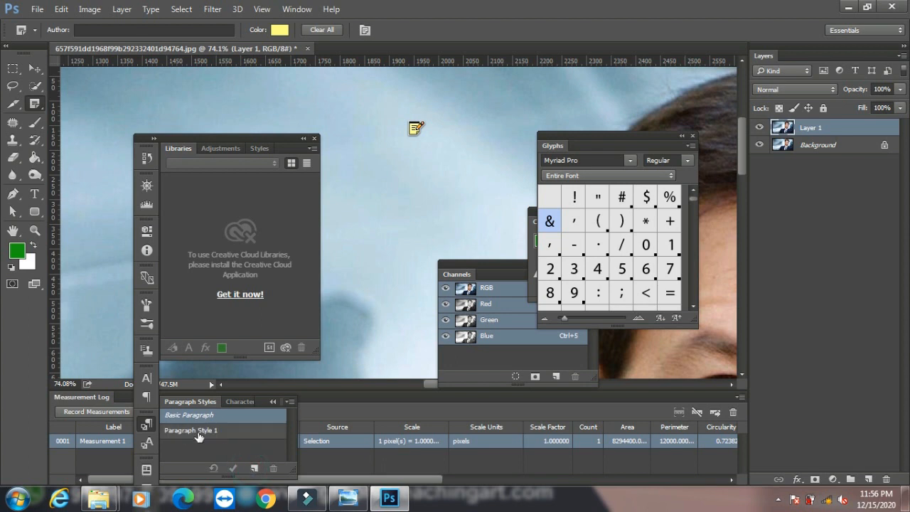
pyautogui.click(150, 9)
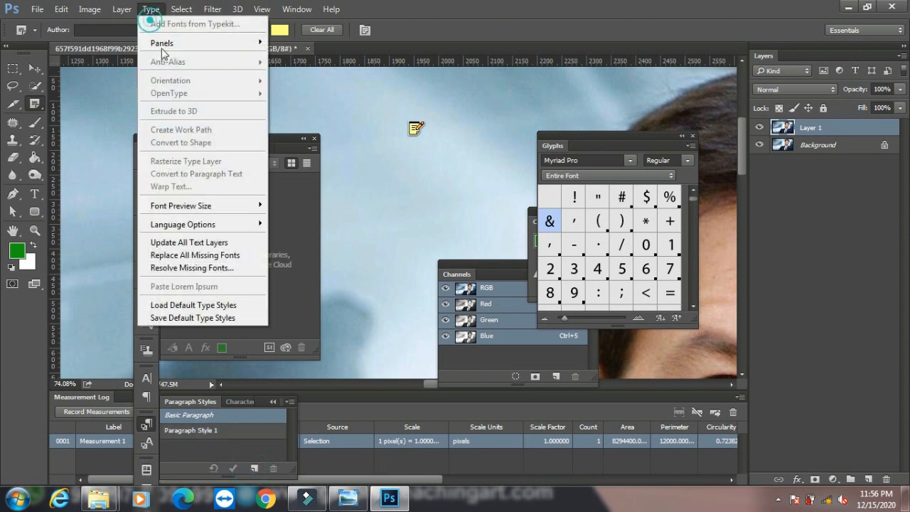
pyautogui.moveTo(226, 44)
# Display the paths and close the floating panel group that contains Libraries and Paragraph Styles
pyautogui.moveTo(301, 13)
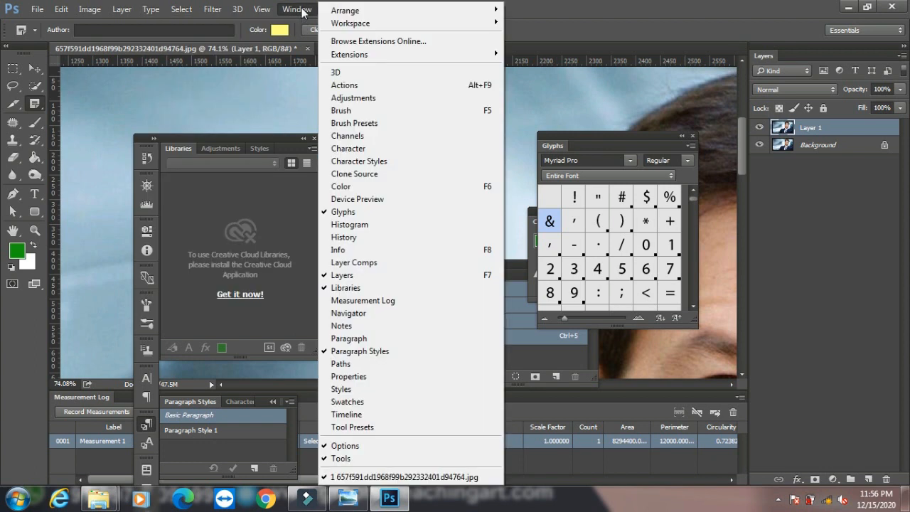
pyautogui.click(359, 366)
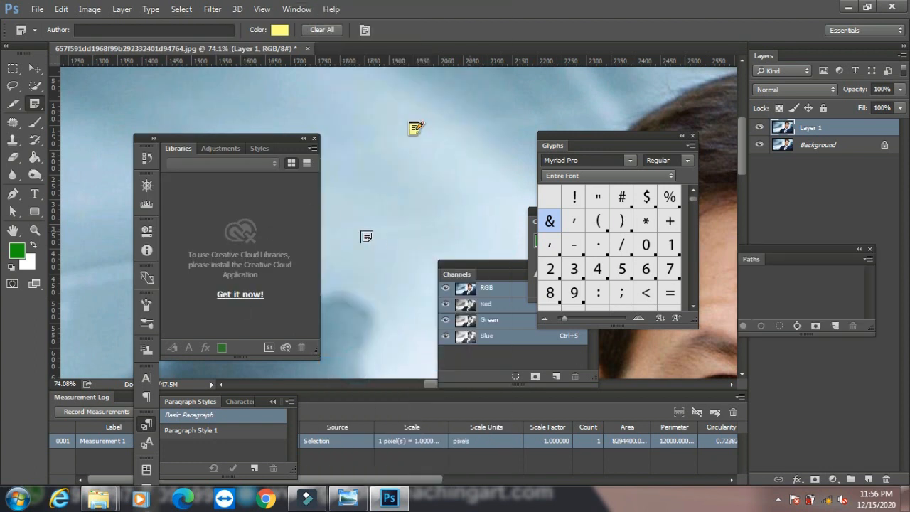
pyautogui.click(314, 139)
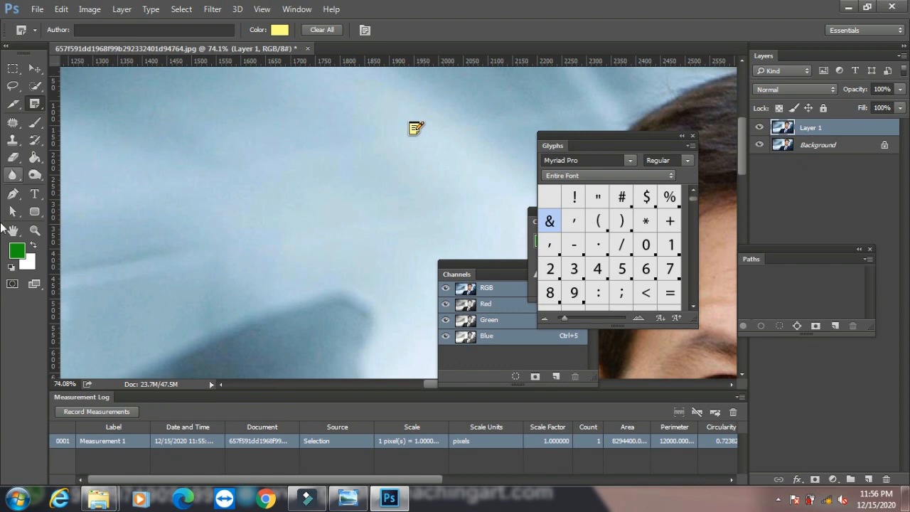
# Draw a closed, curved seven-point path with the Pen tool on the pale backdrop
pyautogui.click(12, 193)
pyautogui.click(129, 131)
pyautogui.moveTo(121, 248); pyautogui.dragTo(144, 271)
pyautogui.moveTo(187, 294); pyautogui.dragTo(196, 300)
pyautogui.click(248, 314)
pyautogui.click(284, 224)
pyautogui.click(253, 169)
pyautogui.click(212, 149)
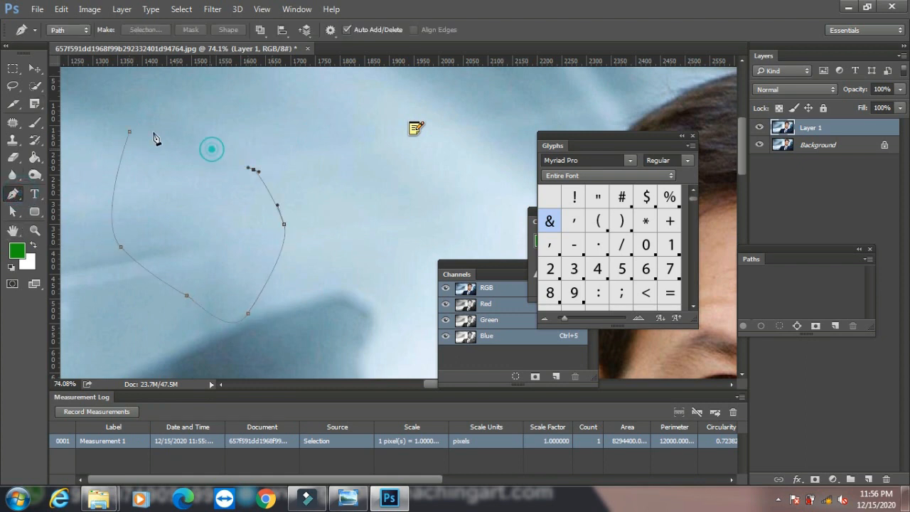
pyautogui.click(130, 131)
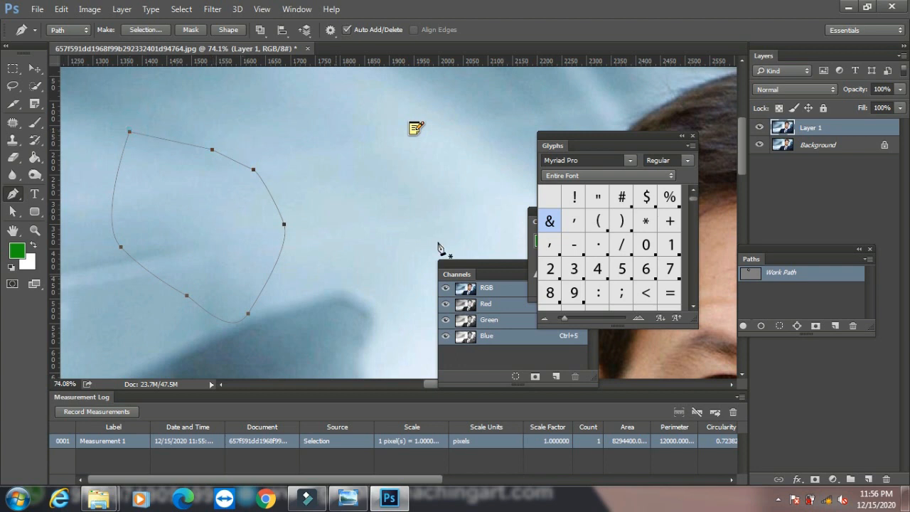
# Load the drawn path as a selection and convert that selection back into a work path
pyautogui.click(780, 326)
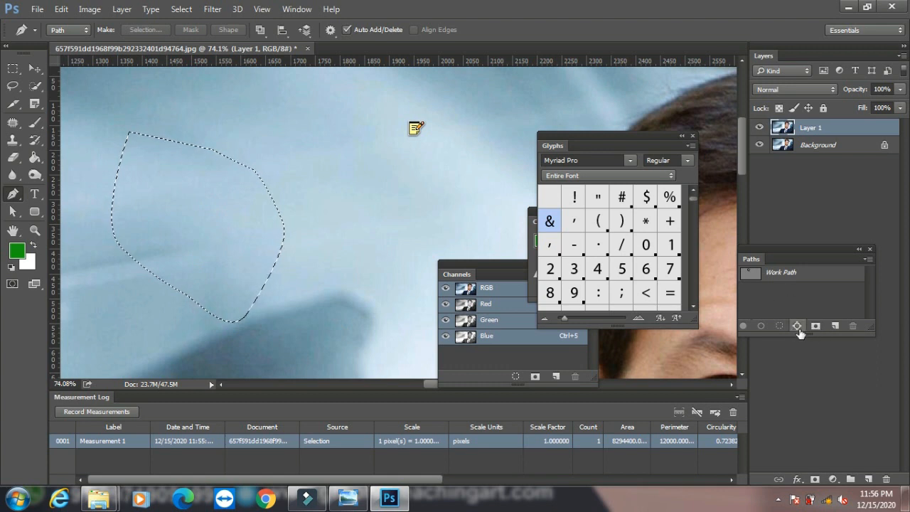
pyautogui.click(798, 326)
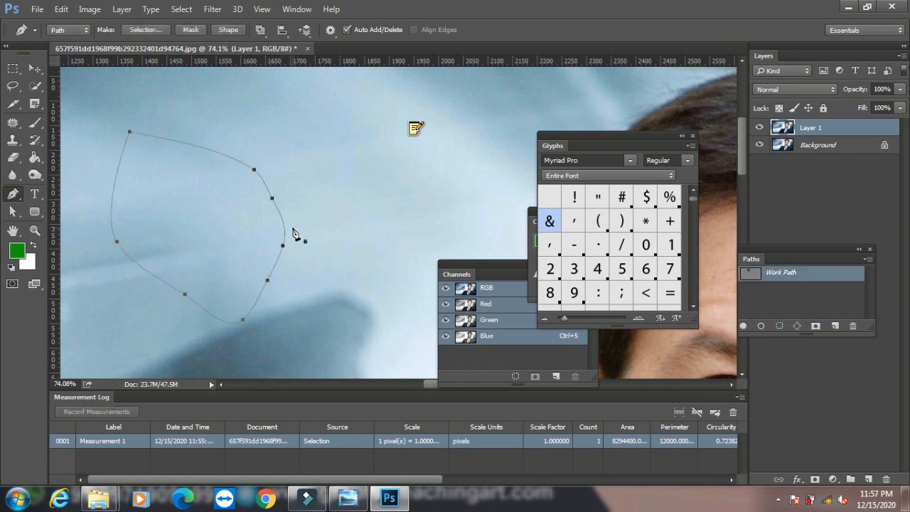
# Close the Glyphs, Color, Channels and Measurement Log panels and load the work path as a selection
pyautogui.scroll(-4, 292, 232)
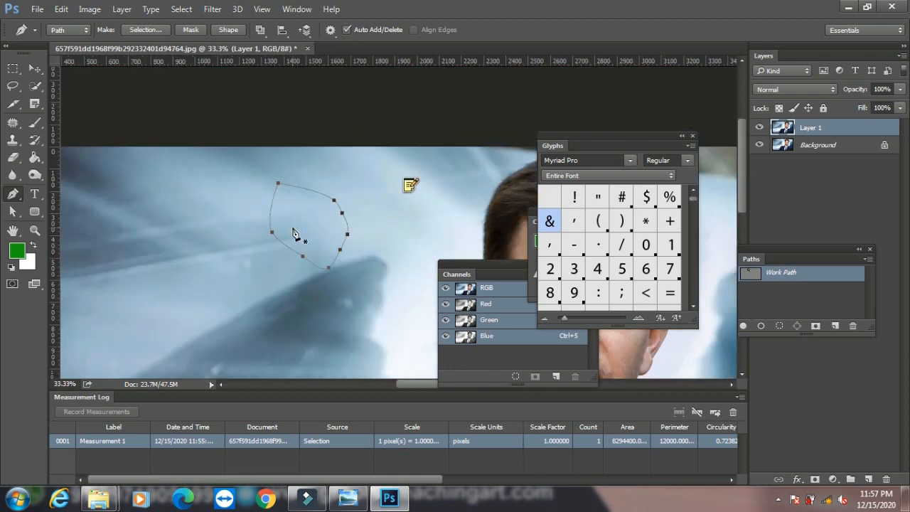
pyautogui.click(693, 136)
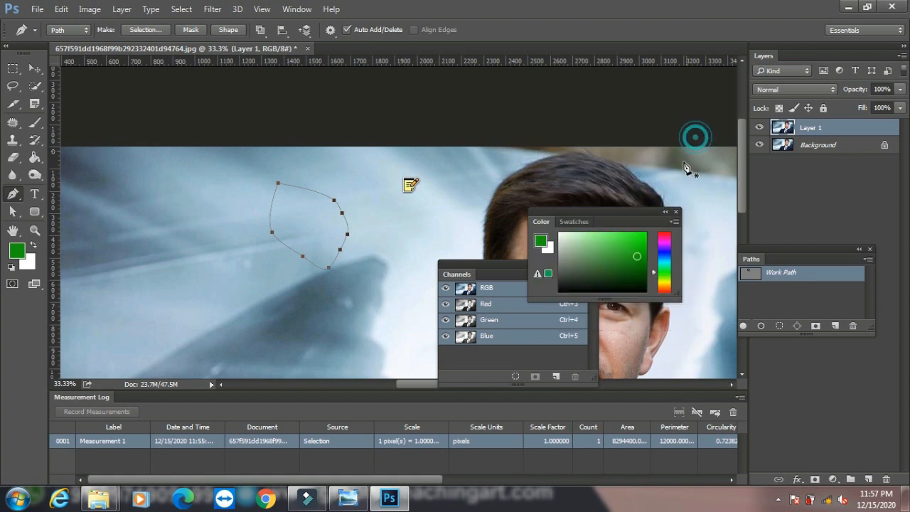
pyautogui.click(678, 211)
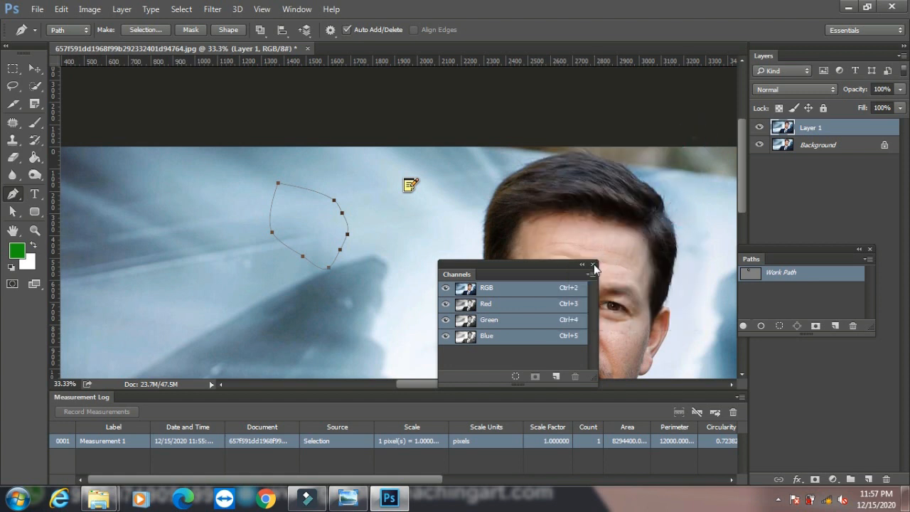
pyautogui.click(593, 264)
pyautogui.rightClick(524, 397)
pyautogui.click(558, 306)
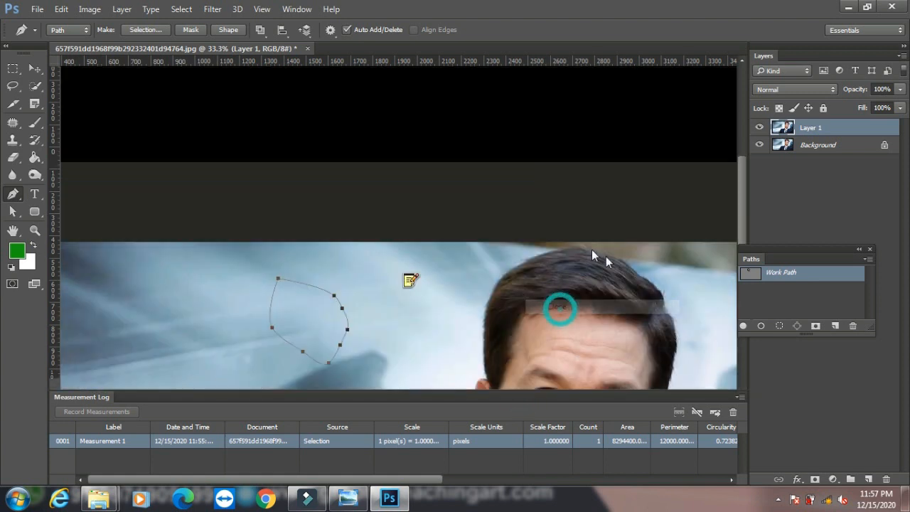
pyautogui.press('Return')
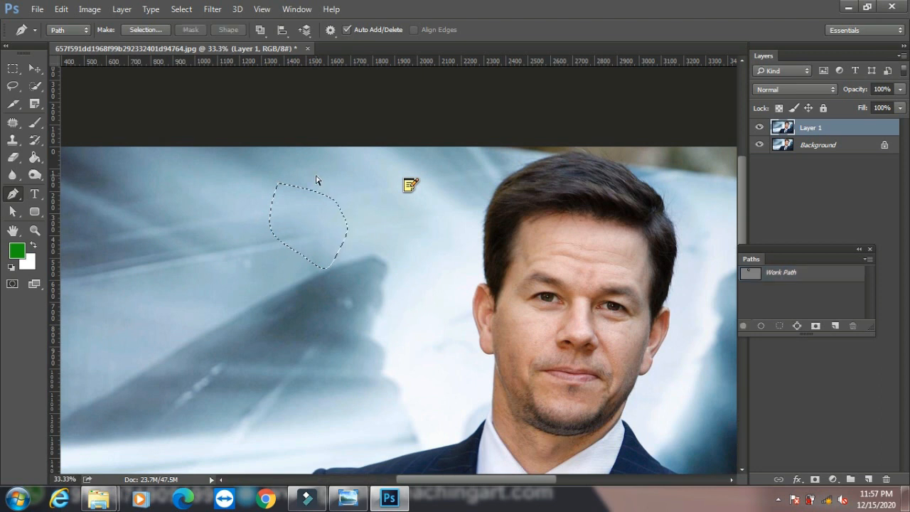
# Delete all notes from the photo with the Note tool
pyautogui.click(40, 107)
pyautogui.click(322, 31)
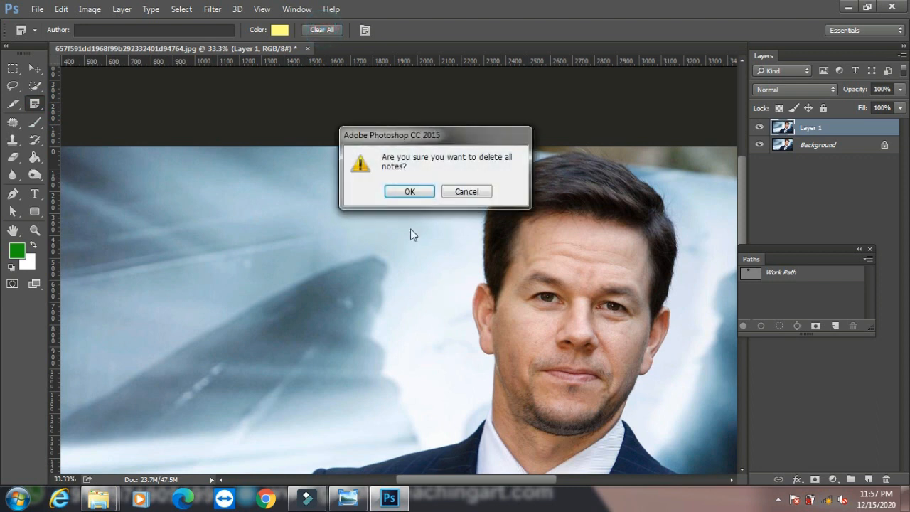
pyautogui.click(403, 201)
# Select the man's head, from hair to neck, with the Quick Selection tool
pyautogui.moveTo(403, 320); pyautogui.dragTo(308, 202)
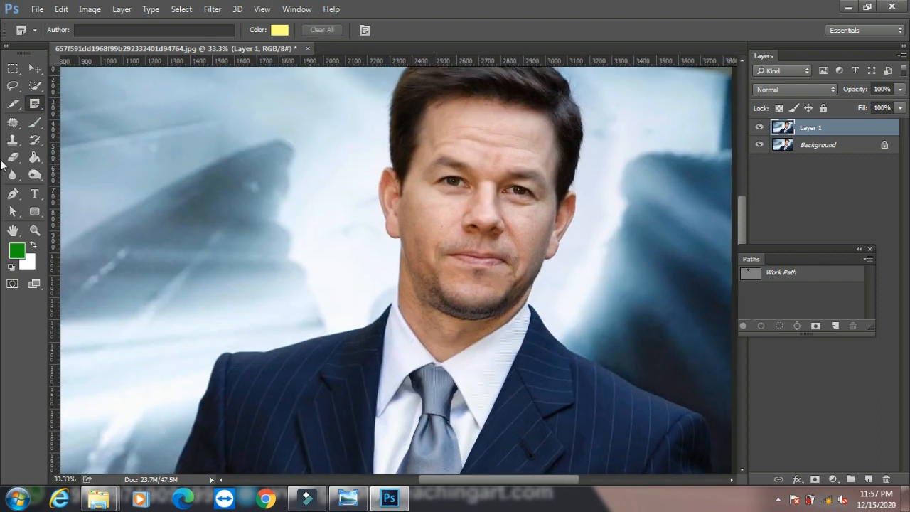
pyautogui.click(35, 85)
pyautogui.click(99, 84)
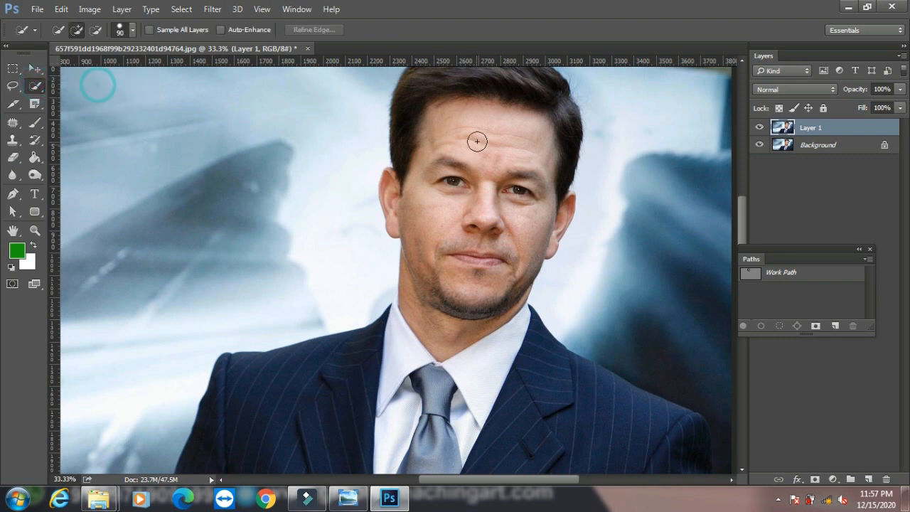
pyautogui.moveTo(479, 109); pyautogui.dragTo(491, 267)
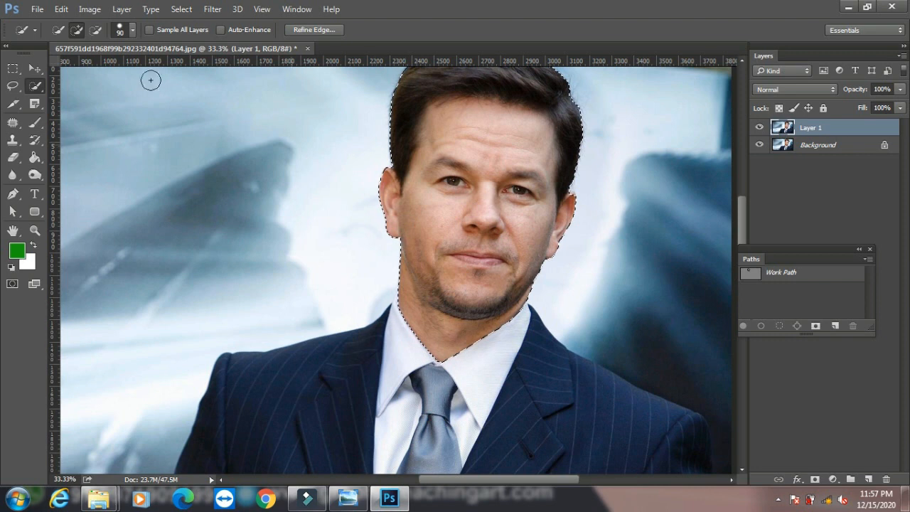
# Convert the head selection into a work path and define it as a custom shape with the suggested name
pyautogui.click(33, 68)
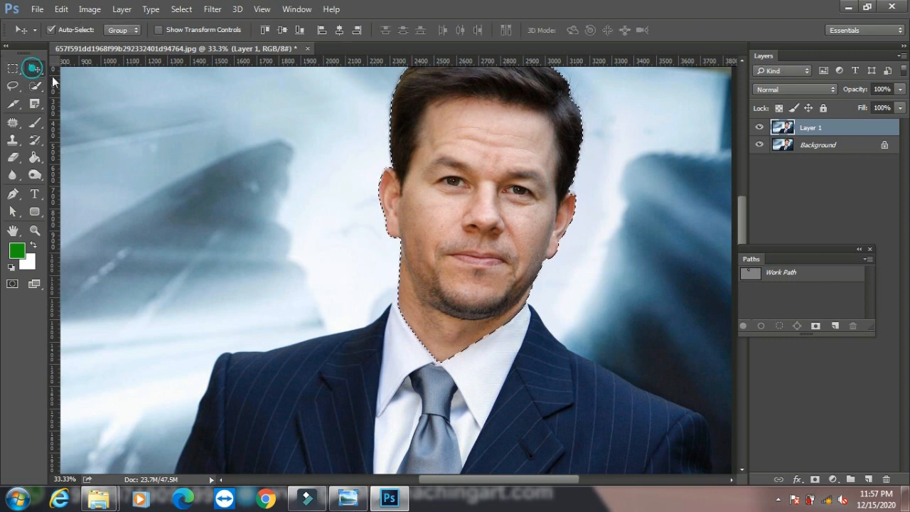
pyautogui.click(797, 325)
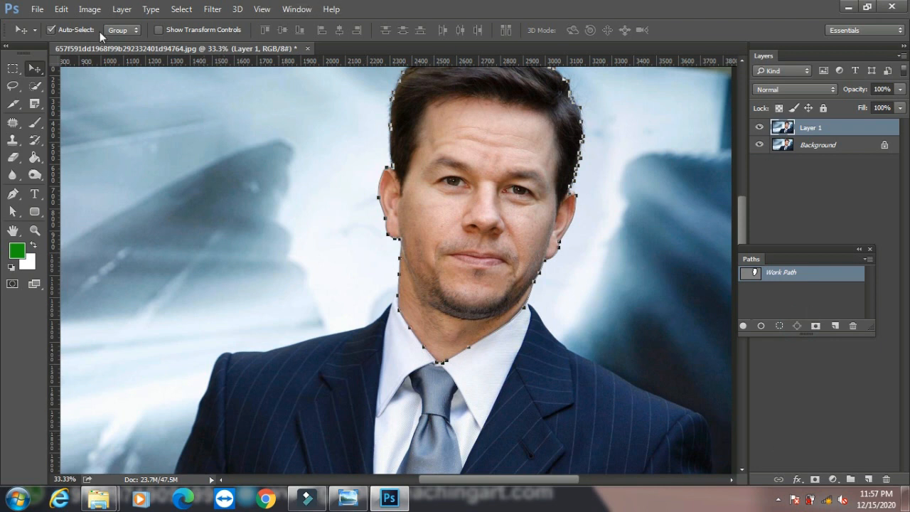
pyautogui.click(62, 10)
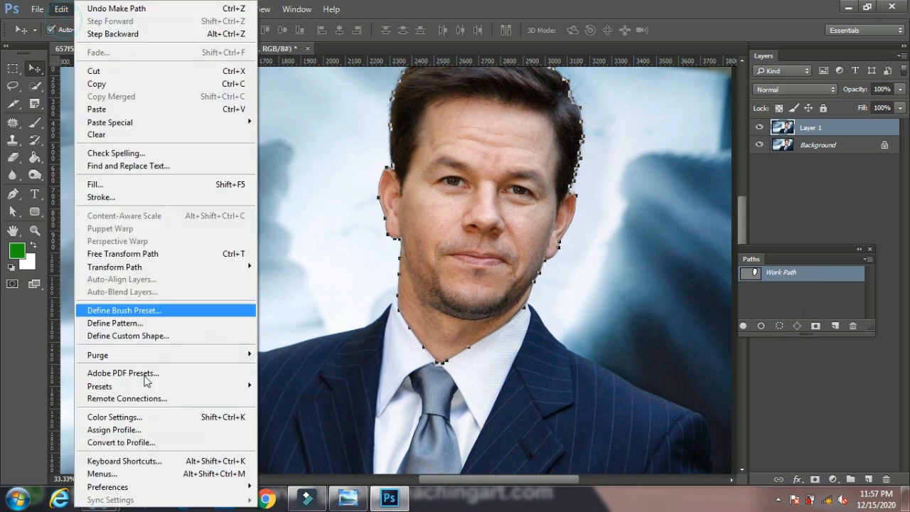
pyautogui.click(164, 337)
pyautogui.click(596, 177)
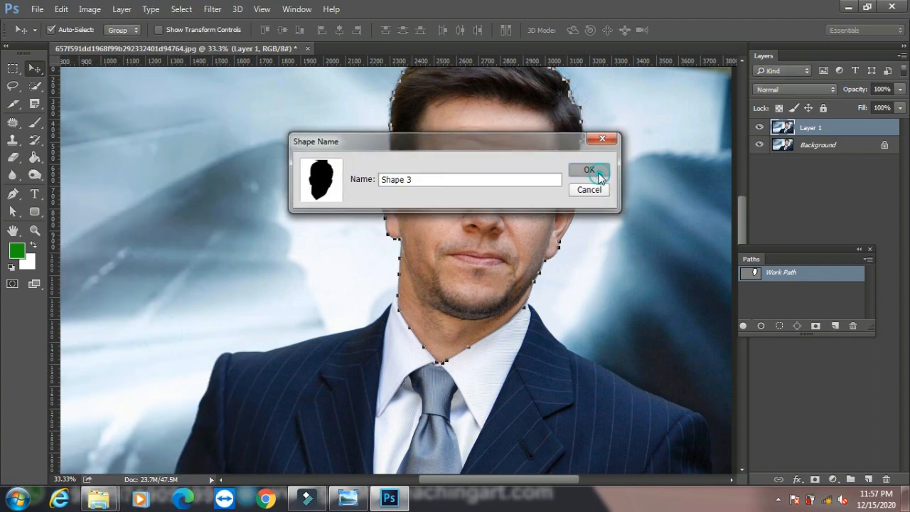
# Look up the new head silhouette among the Custom Shape tool's shapes and load the work path as a selection
pyautogui.click(34, 211)
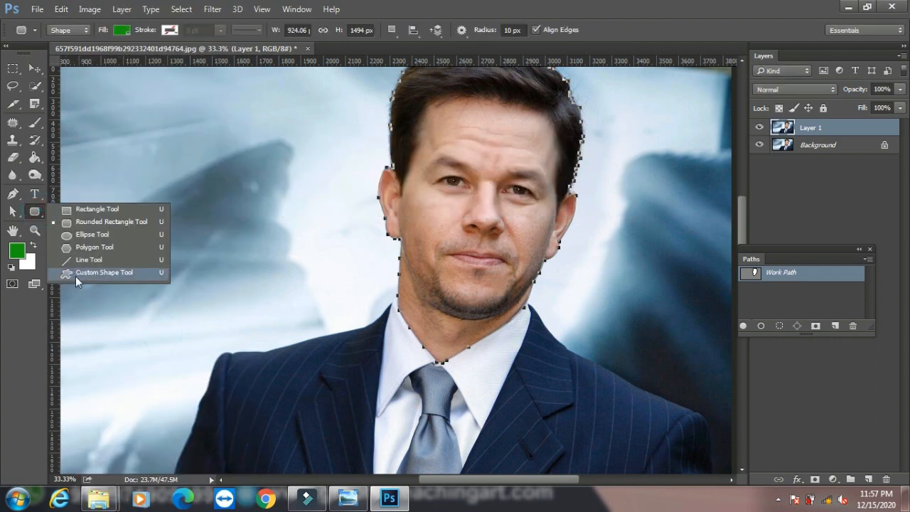
pyautogui.click(76, 275)
pyautogui.click(519, 30)
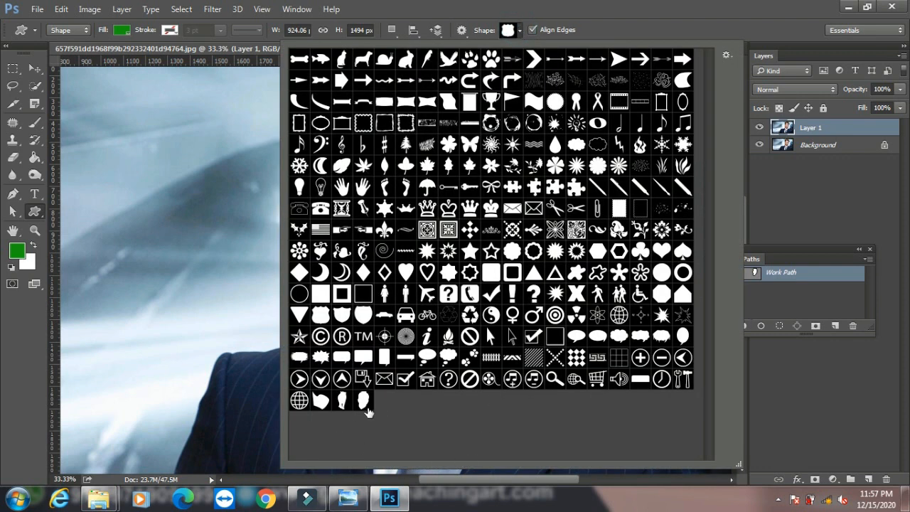
pyautogui.click(586, 8)
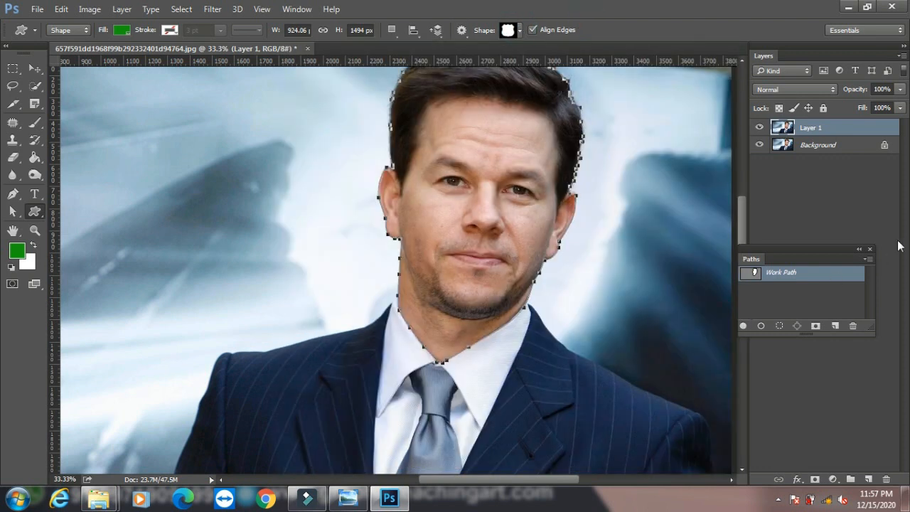
pyautogui.click(780, 326)
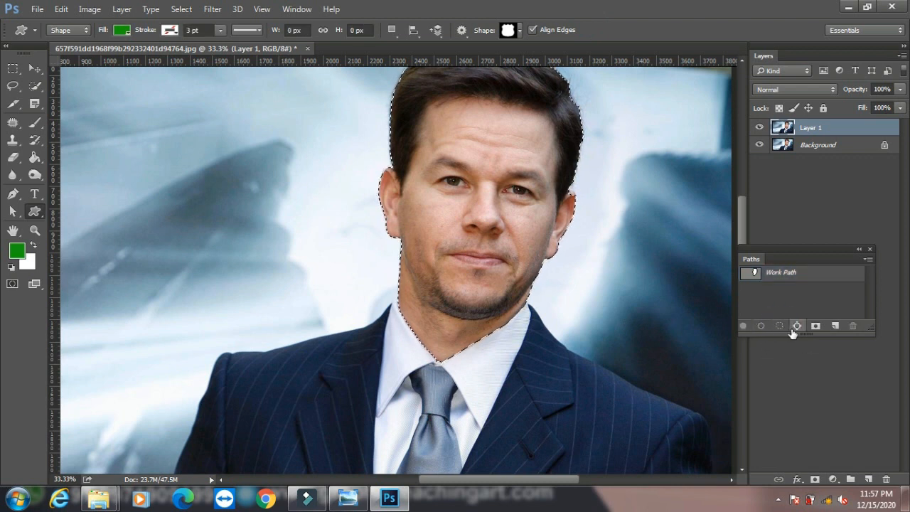
# Display the properties and deselect the head
pyautogui.click(296, 9)
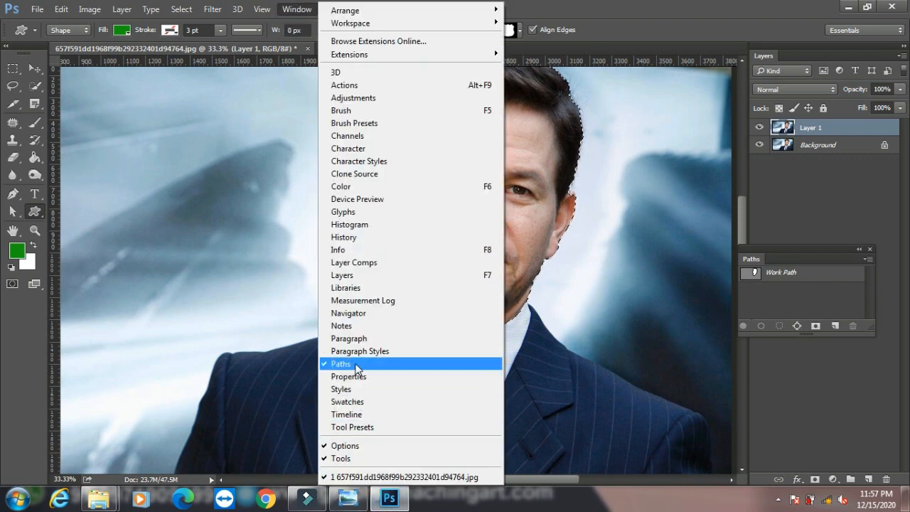
pyautogui.click(370, 377)
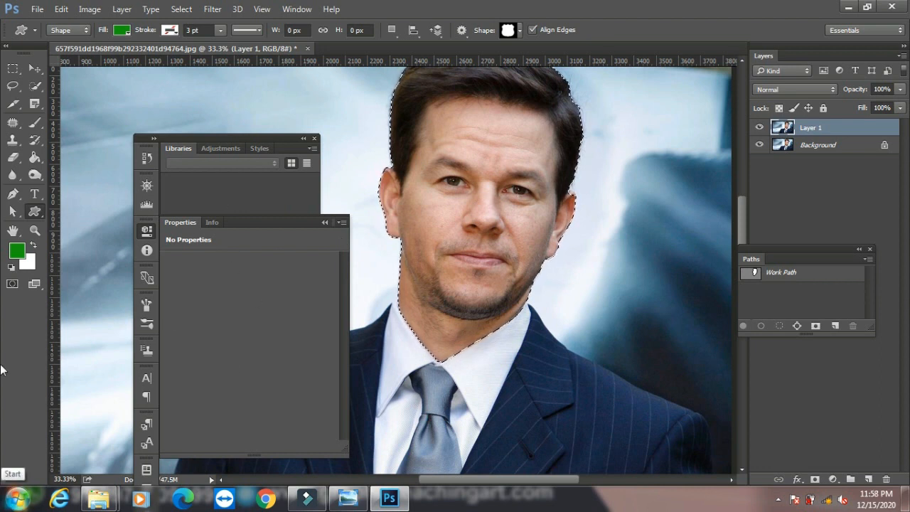
pyautogui.hotkey('ctrl', 'd')
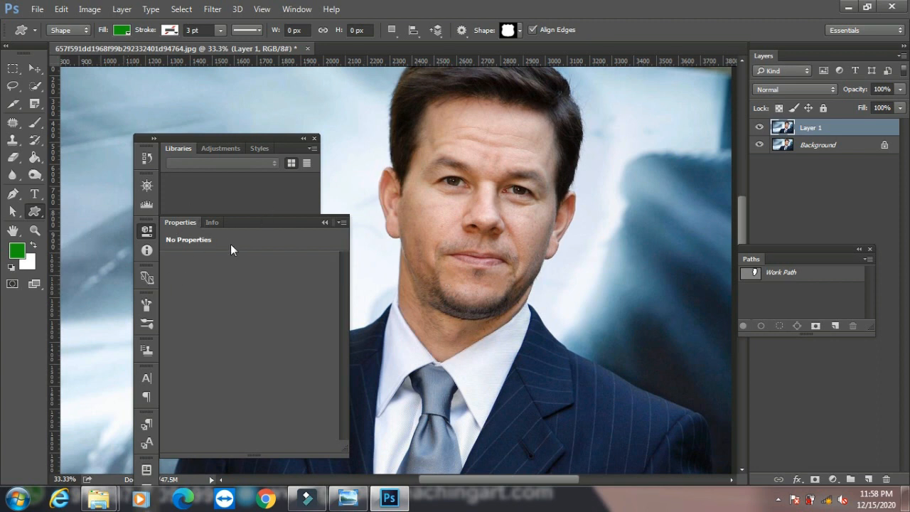
# Display the style presets and draw a rectangular selection over the eye and ear on the right side of the face
pyautogui.click(295, 9)
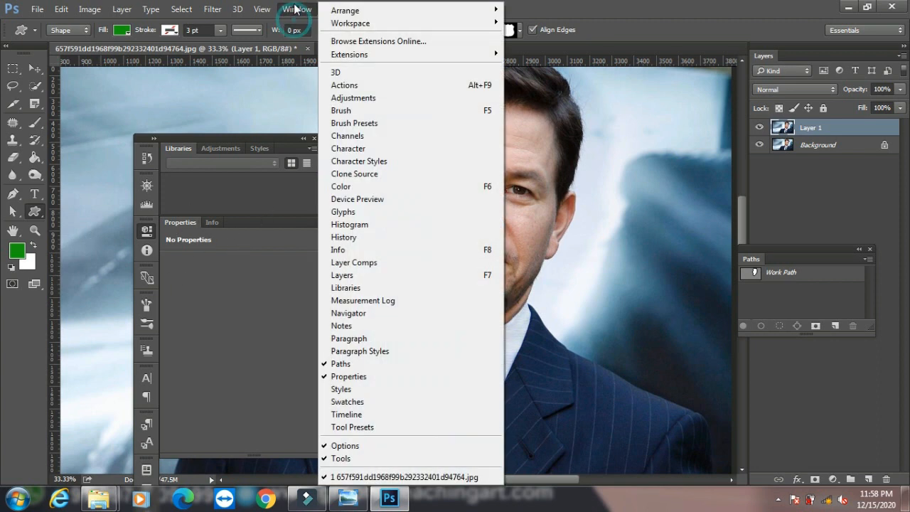
pyautogui.click(368, 388)
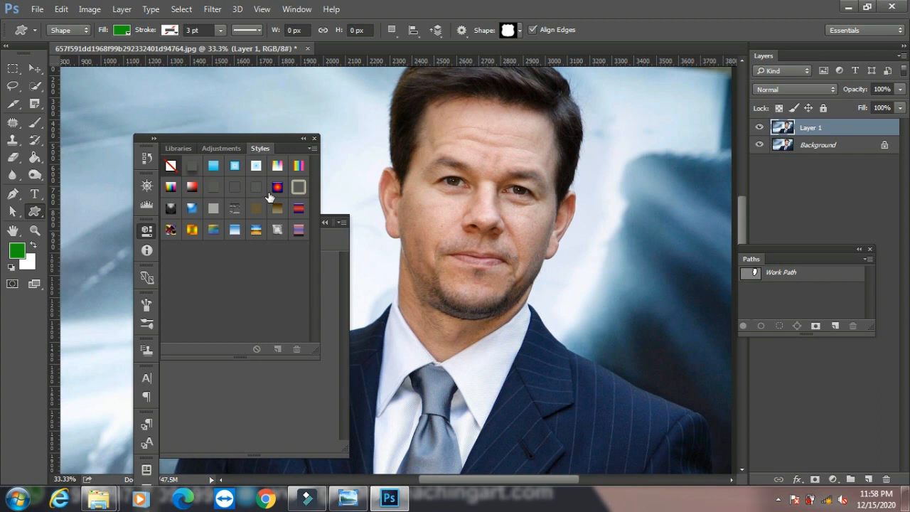
pyautogui.click(13, 68)
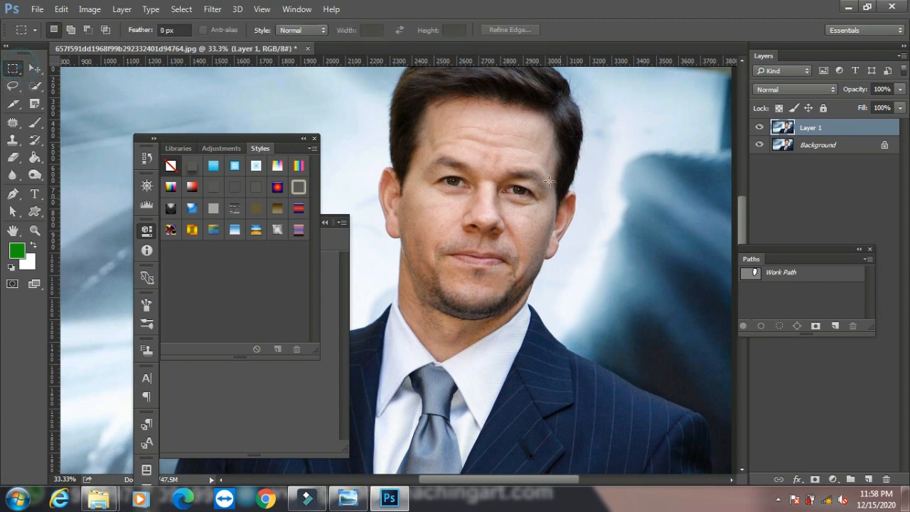
pyautogui.moveTo(494, 147); pyautogui.dragTo(609, 235)
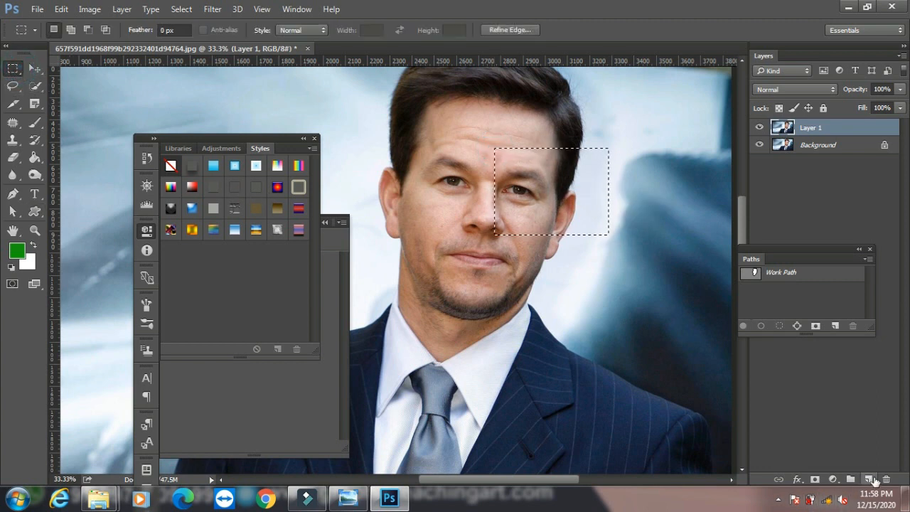
# Fill the rectangular selection with the green foreground color on a new layer and try light-blue style presets, ending with the white-and-blue glowing edge
pyautogui.click(869, 479)
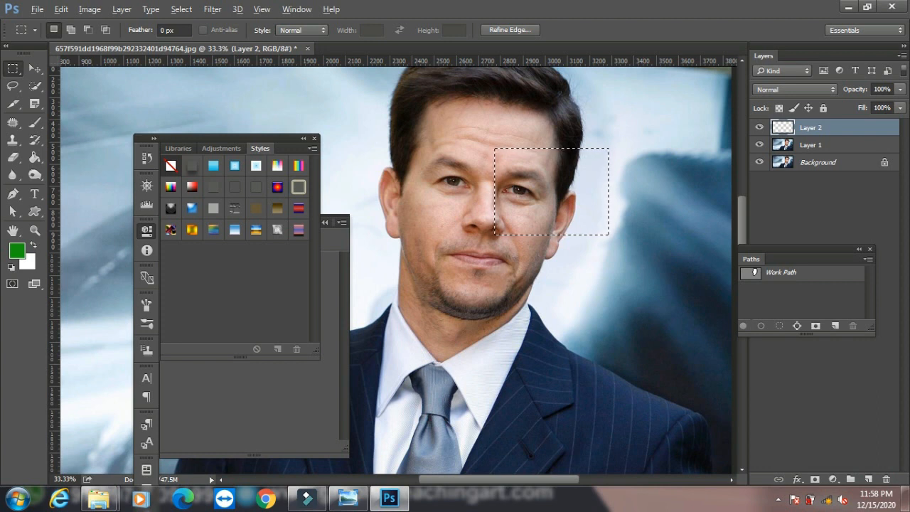
pyautogui.hotkey('alt', 'BackSpace')
pyautogui.hotkey('ctrl', 'd')
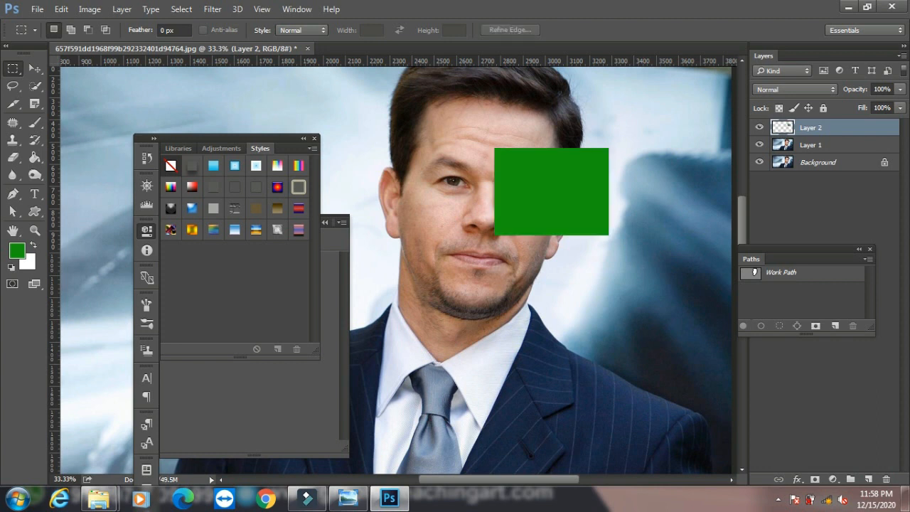
pyautogui.click(213, 166)
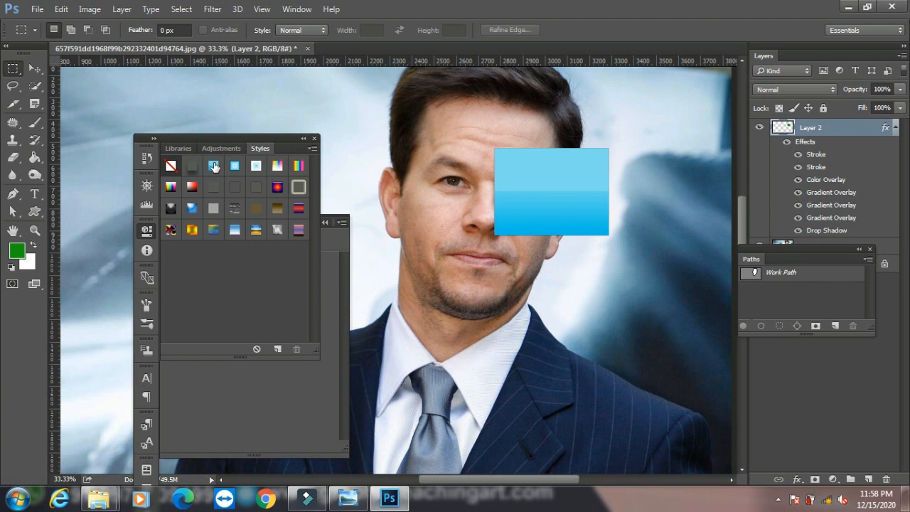
pyautogui.click(256, 166)
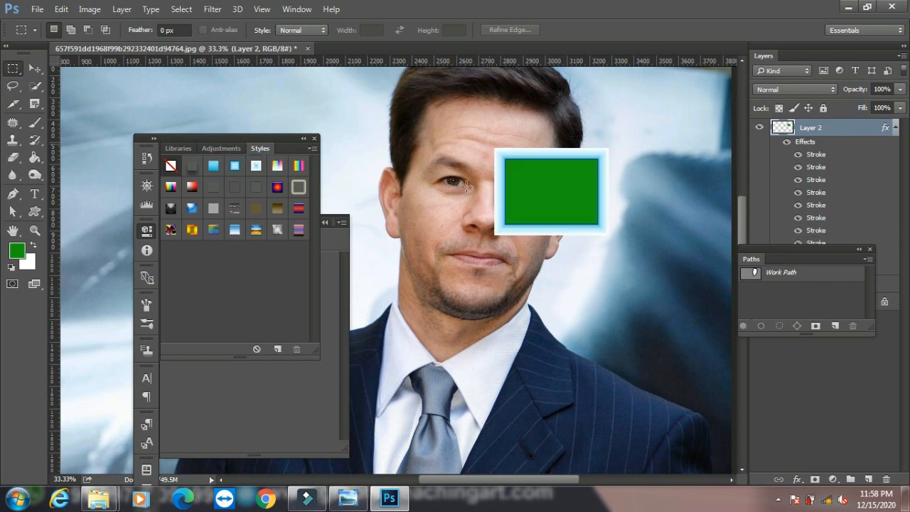
# Display the color swatches, pick a green swatch as the foreground color and switch to the Move tool
pyautogui.click(296, 8)
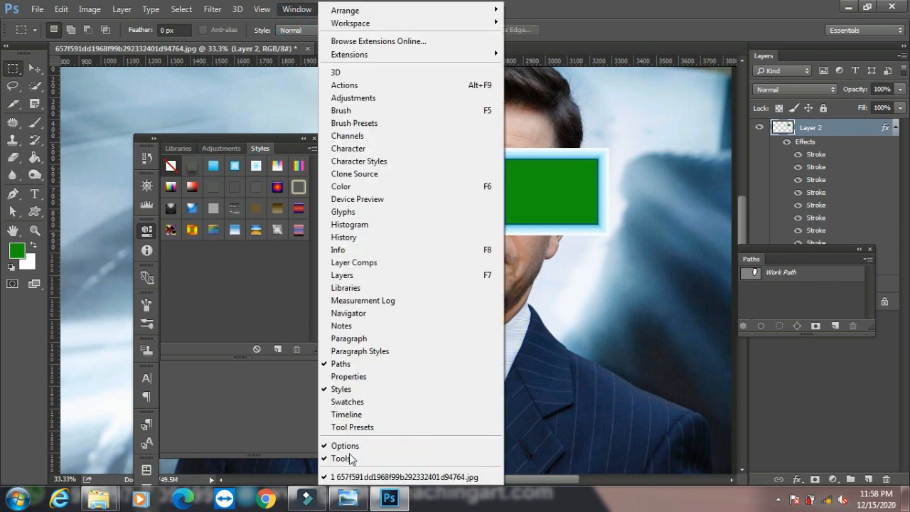
pyautogui.click(378, 403)
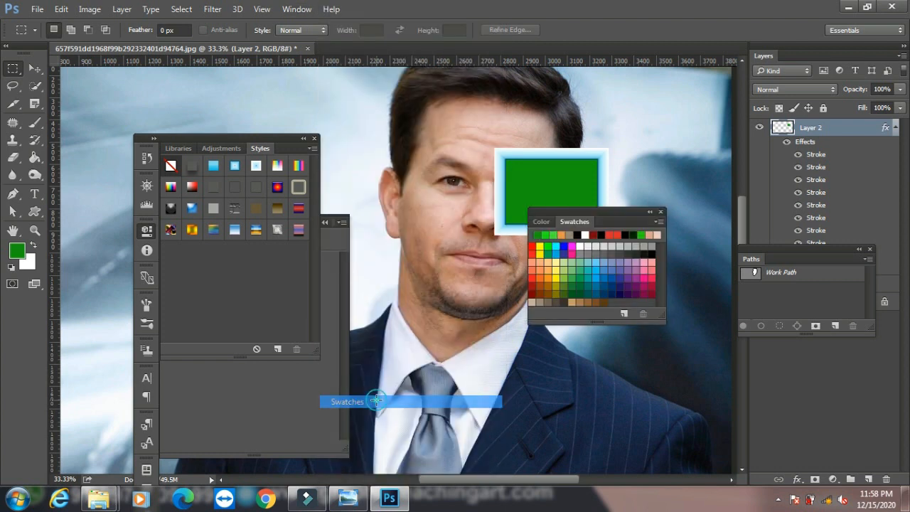
pyautogui.click(585, 269)
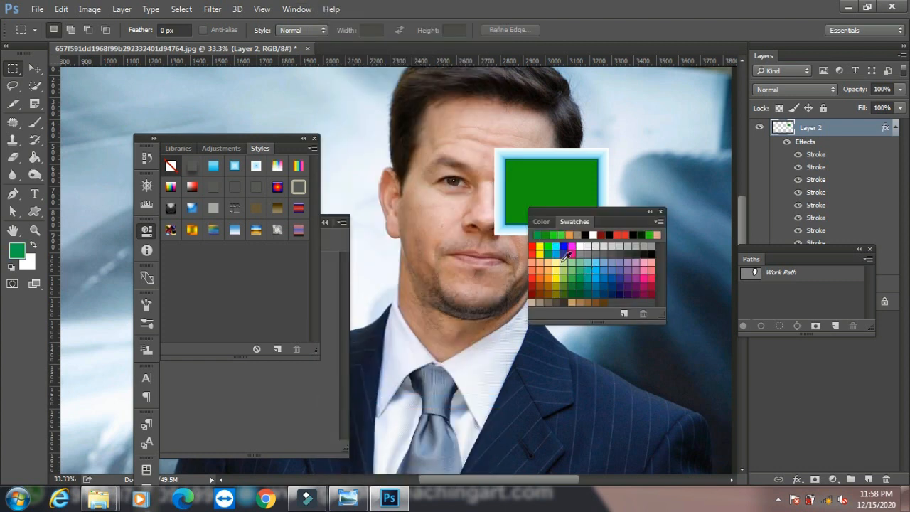
pyautogui.click(31, 68)
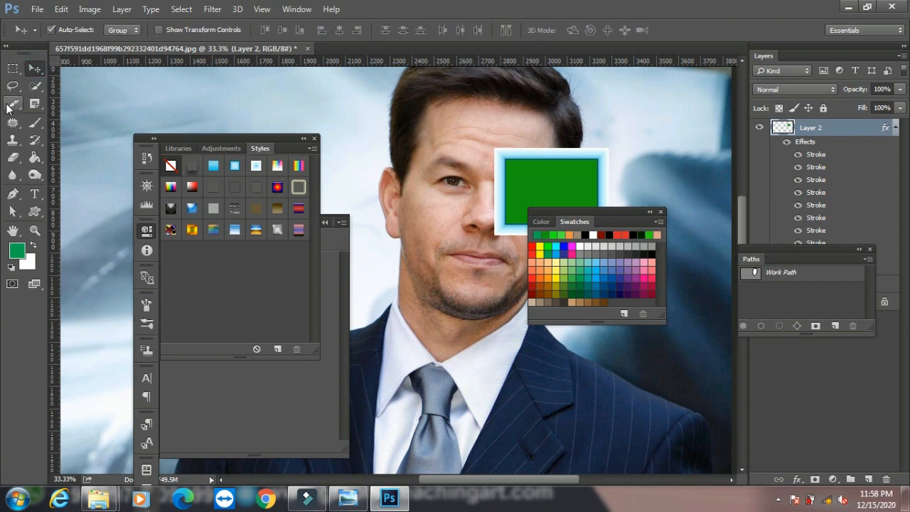
# Display the timeline unobstructed by the style presets and set its creation option to Create Frame Animation
pyautogui.click(296, 8)
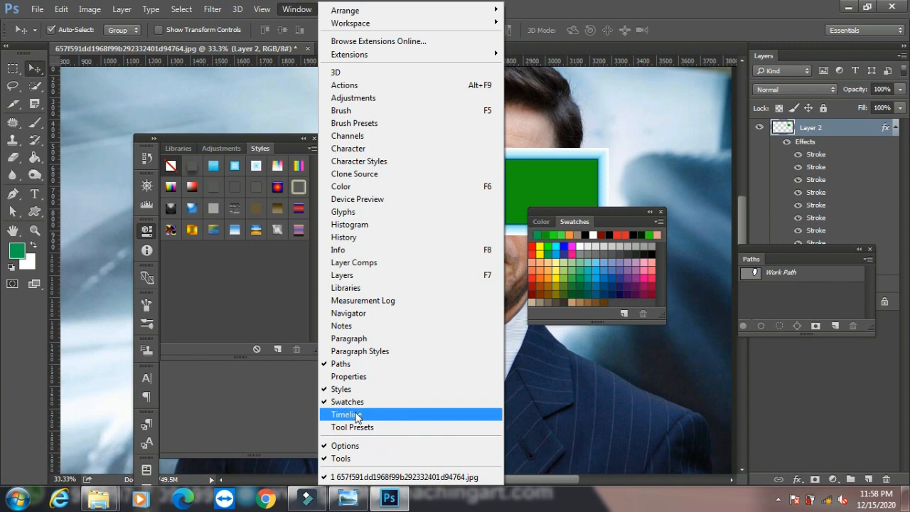
pyautogui.click(369, 416)
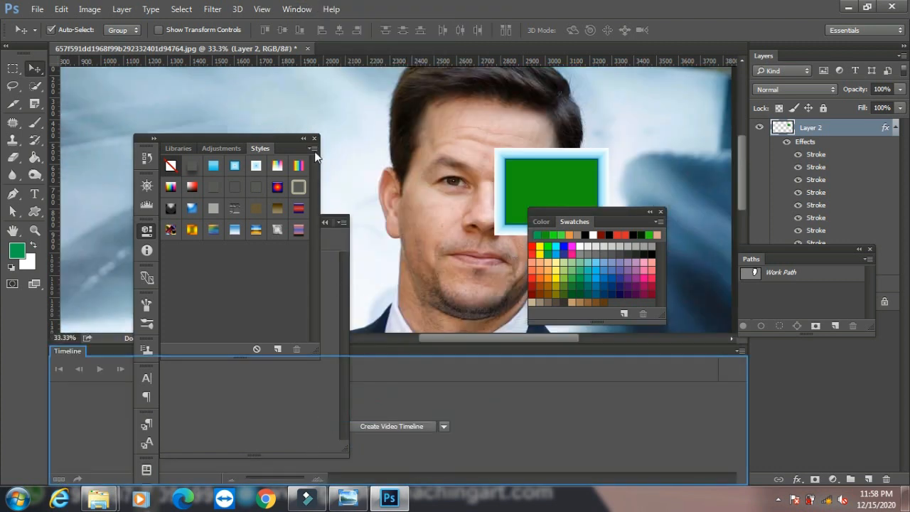
pyautogui.click(314, 138)
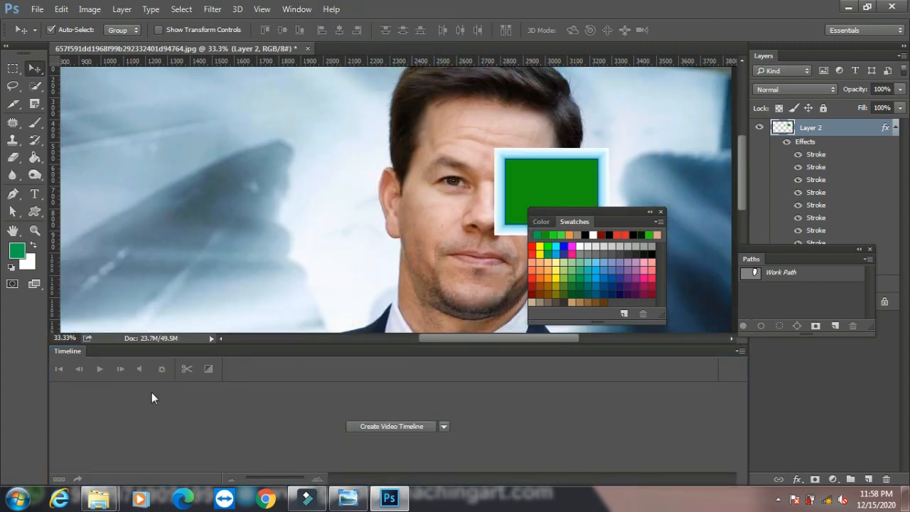
pyautogui.click(443, 426)
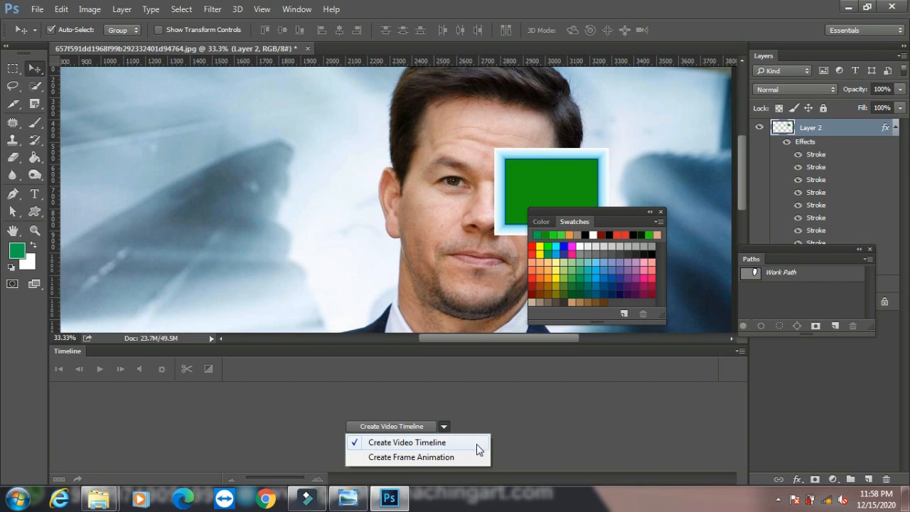
pyautogui.click(403, 458)
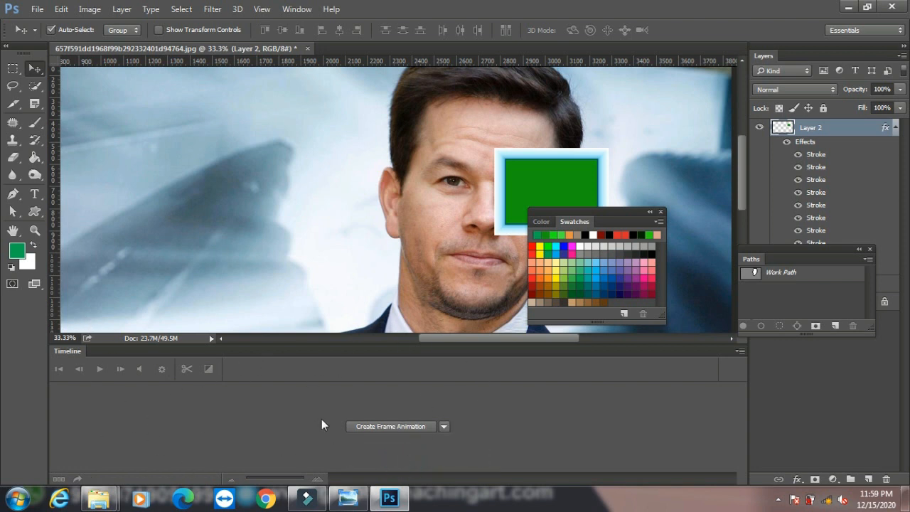
# Close the timeline and display the tool presets
pyautogui.rightClick(389, 351)
pyautogui.click(406, 357)
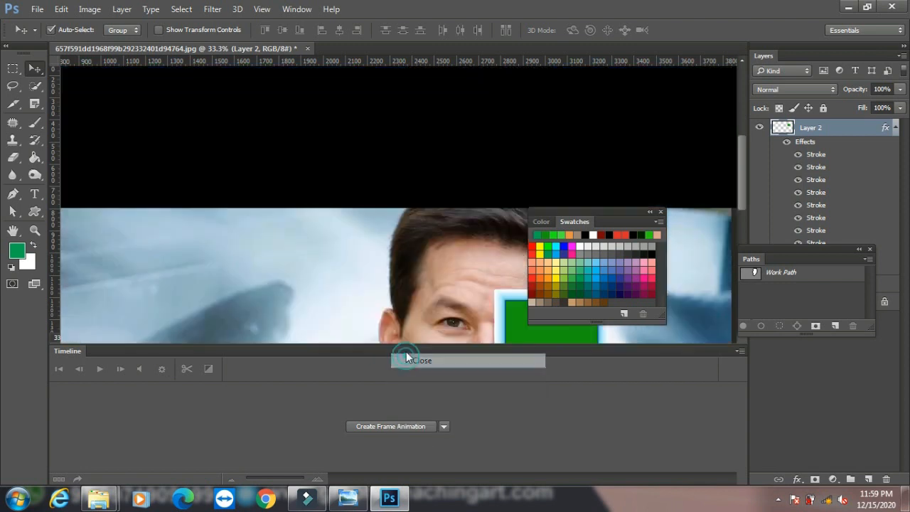
pyautogui.click(306, 9)
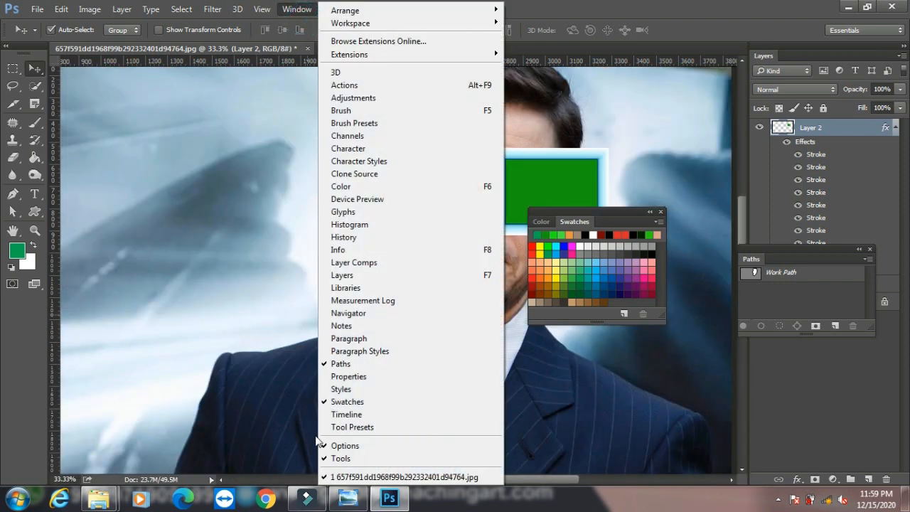
pyautogui.click(359, 426)
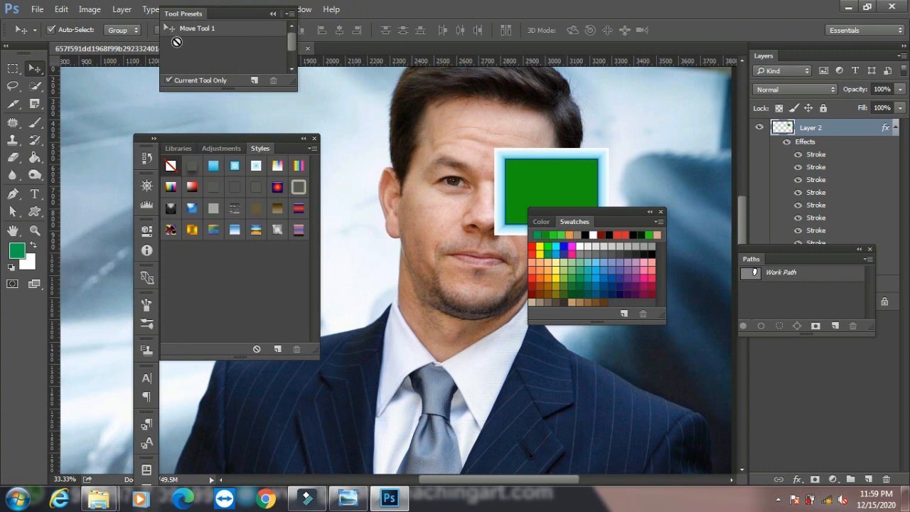
# Save new tool presets for the Move tool and the Lasso tool under their suggested names
pyautogui.click(256, 81)
pyautogui.click(568, 169)
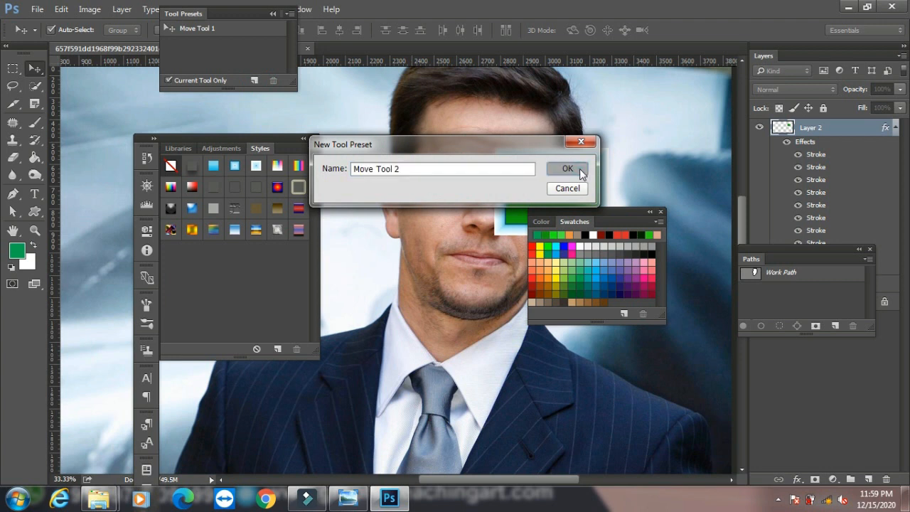
pyautogui.click(13, 85)
pyautogui.click(255, 81)
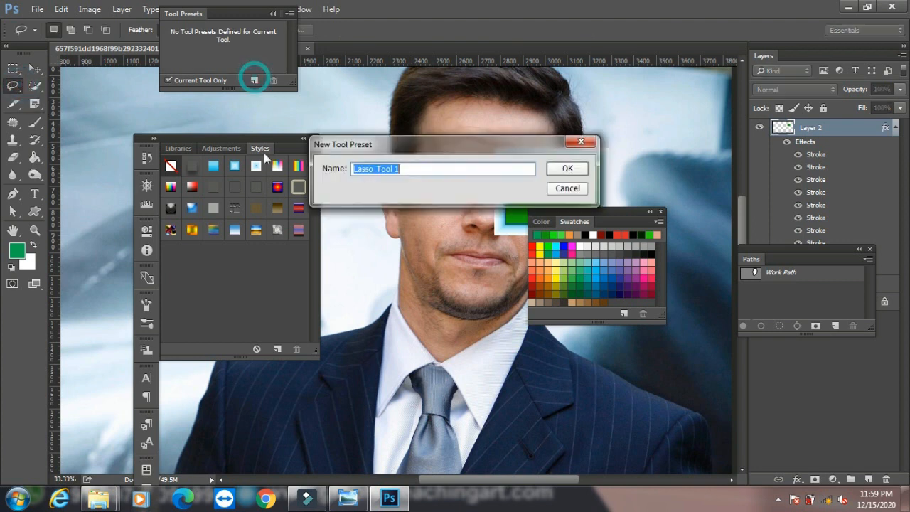
pyautogui.click(573, 172)
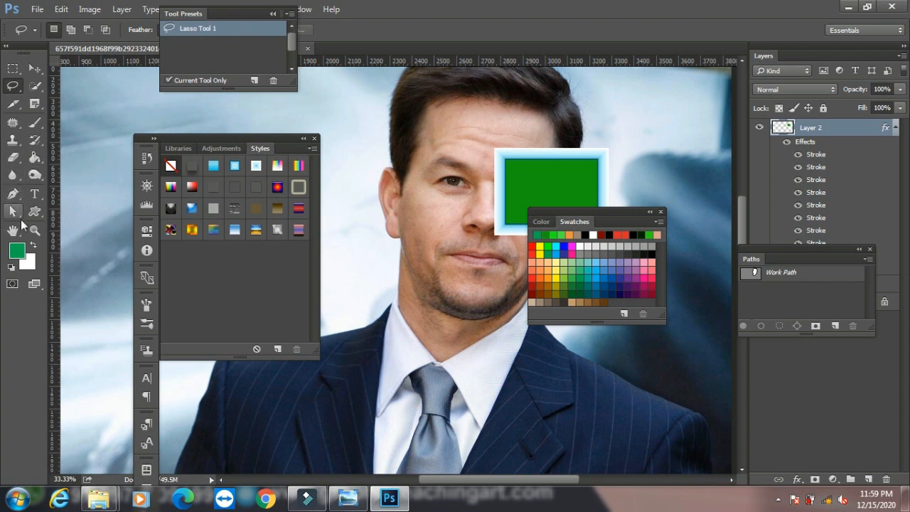
# Save a Slice tool preset under its suggested name and collapse the tool presets
pyautogui.click(14, 104)
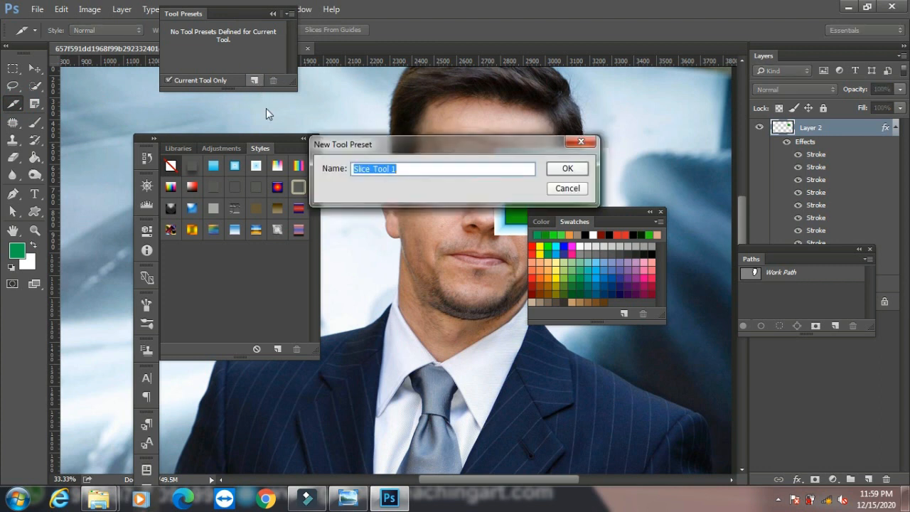
pyautogui.click(569, 169)
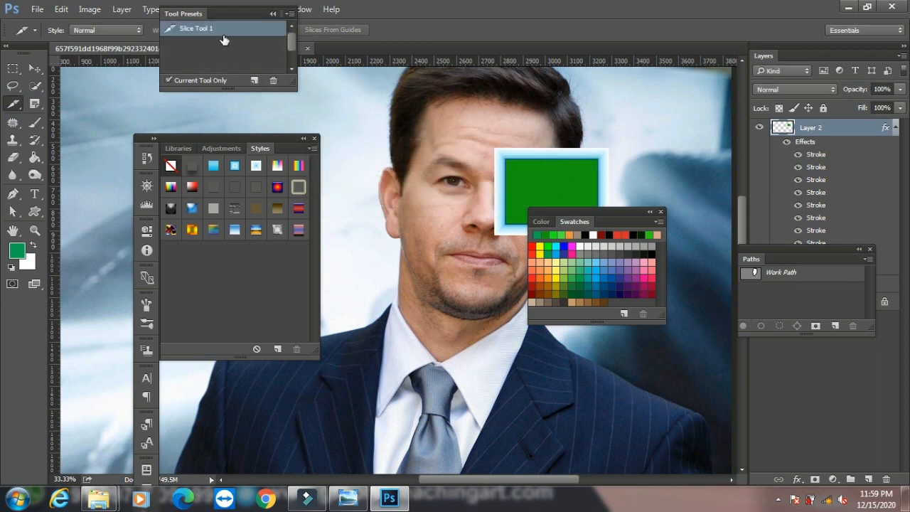
pyautogui.click(274, 16)
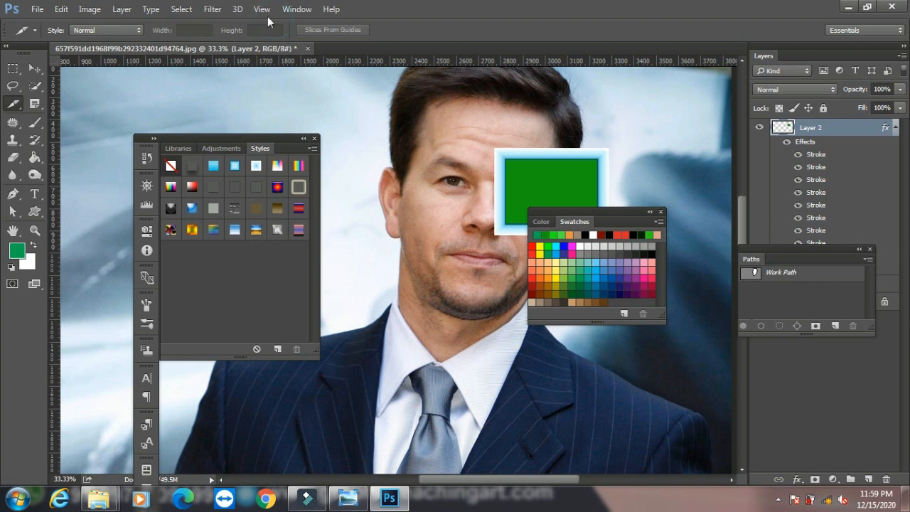
# Hide the tool options bar, show it again, and switch to the Move tool to display its options
pyautogui.click(296, 9)
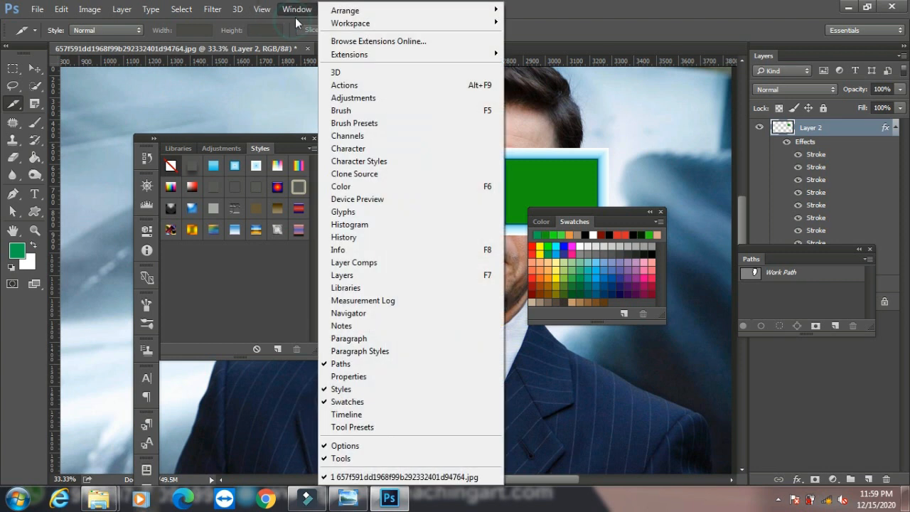
pyautogui.click(360, 446)
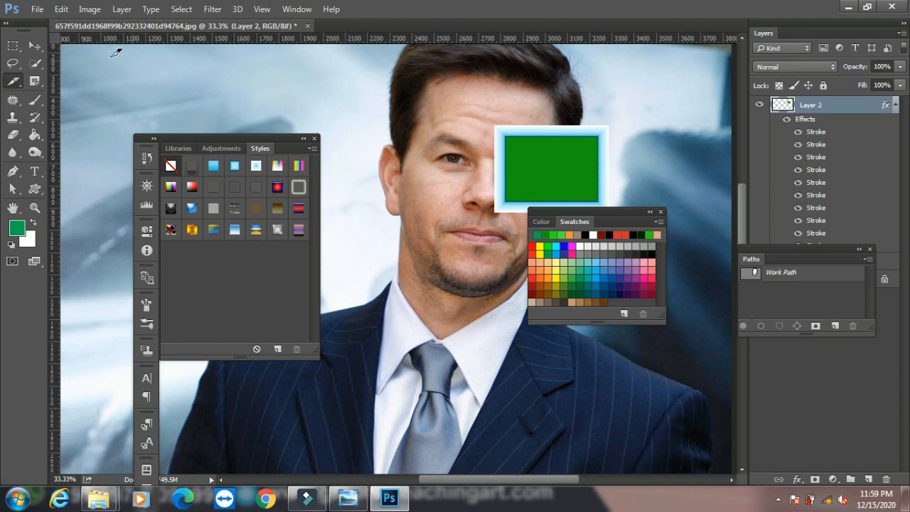
pyautogui.click(297, 9)
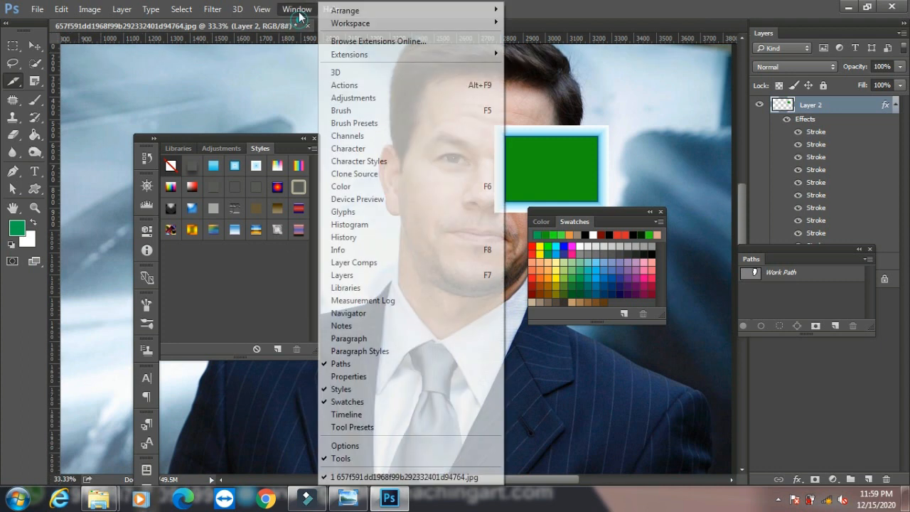
pyautogui.click(356, 447)
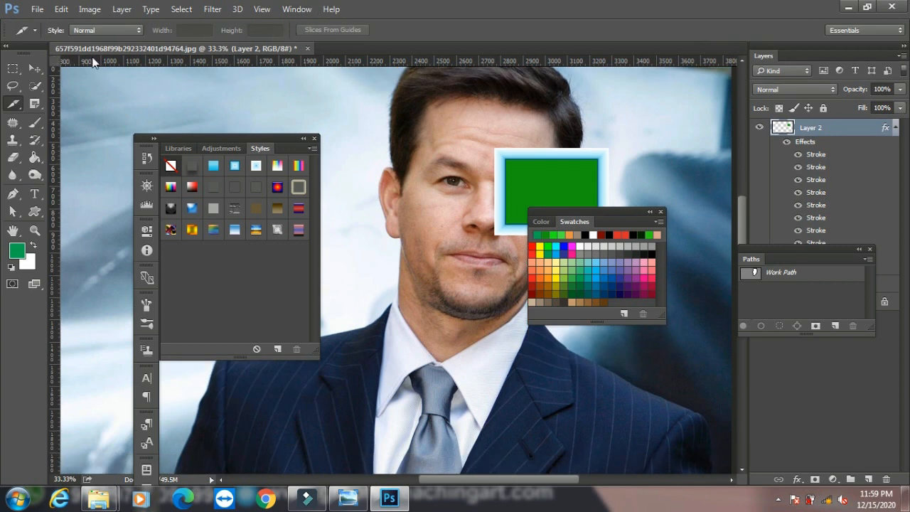
pyautogui.click(33, 69)
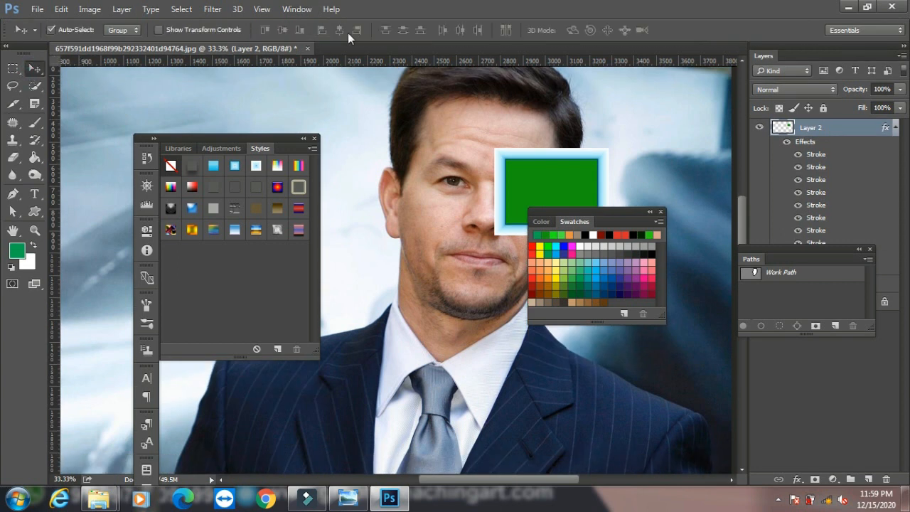
# Hide the toolbox and show it again
pyautogui.click(297, 9)
pyautogui.click(348, 459)
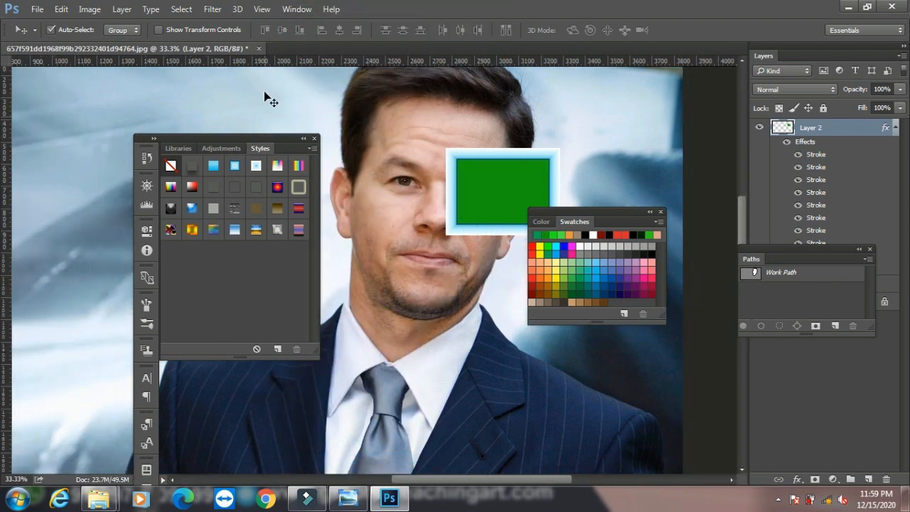
pyautogui.click(297, 9)
pyautogui.click(362, 459)
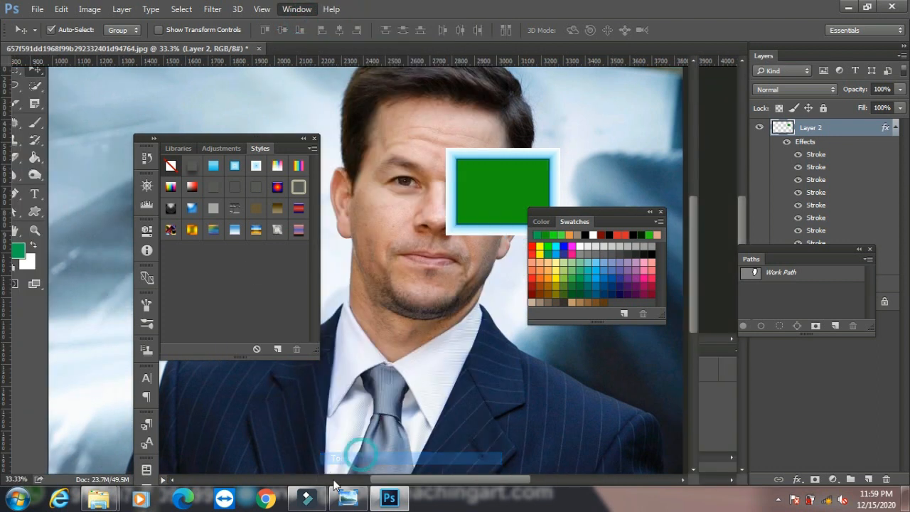
pyautogui.click(299, 9)
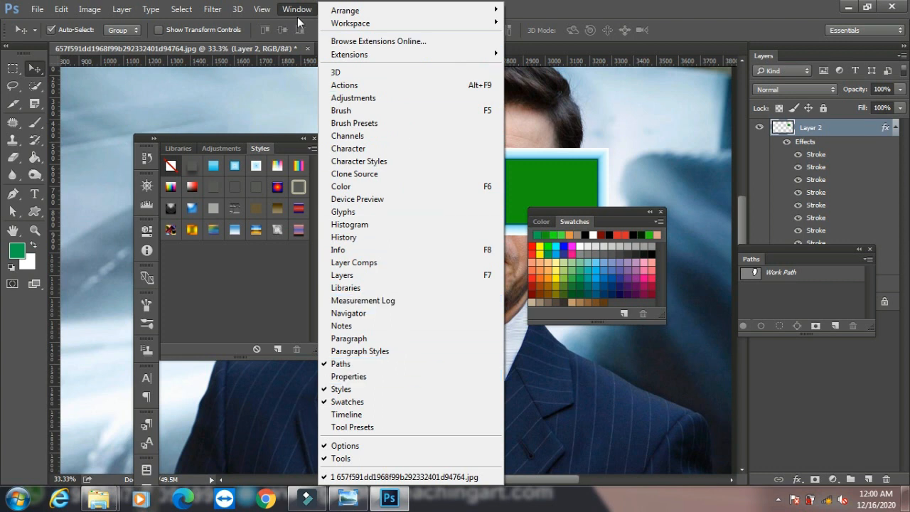
pyautogui.moveTo(37, 8)
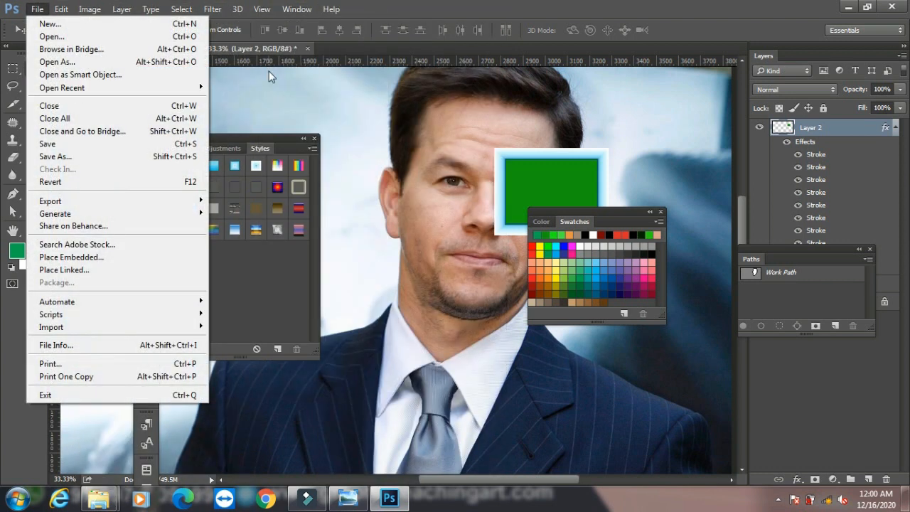
pyautogui.moveTo(327, 10)
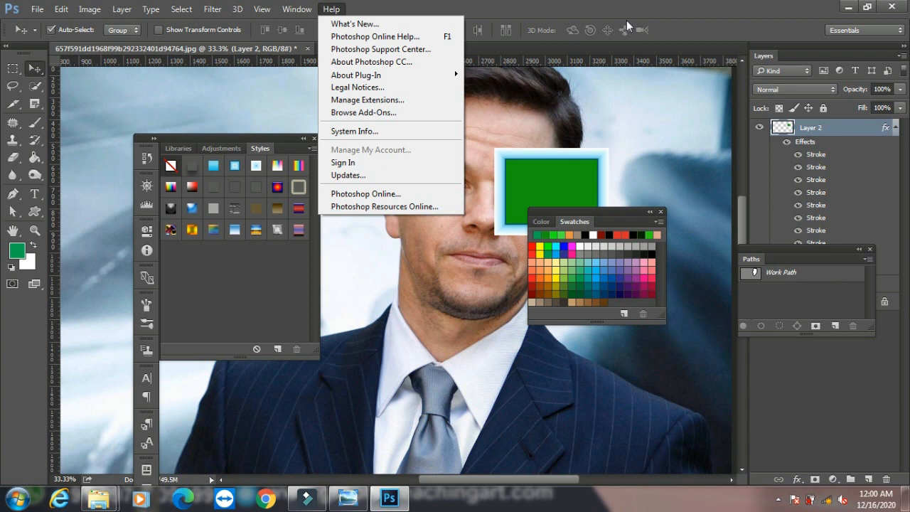
pyautogui.moveTo(297, 9)
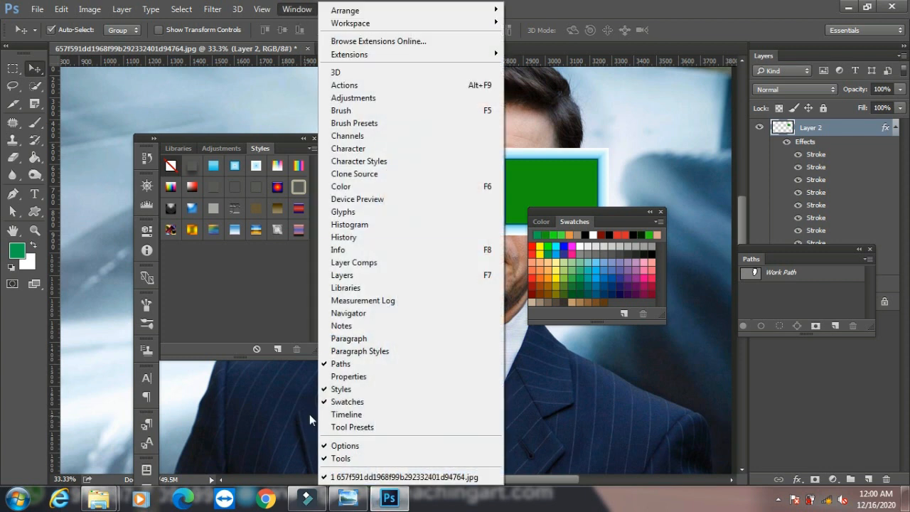
pyautogui.click(564, 20)
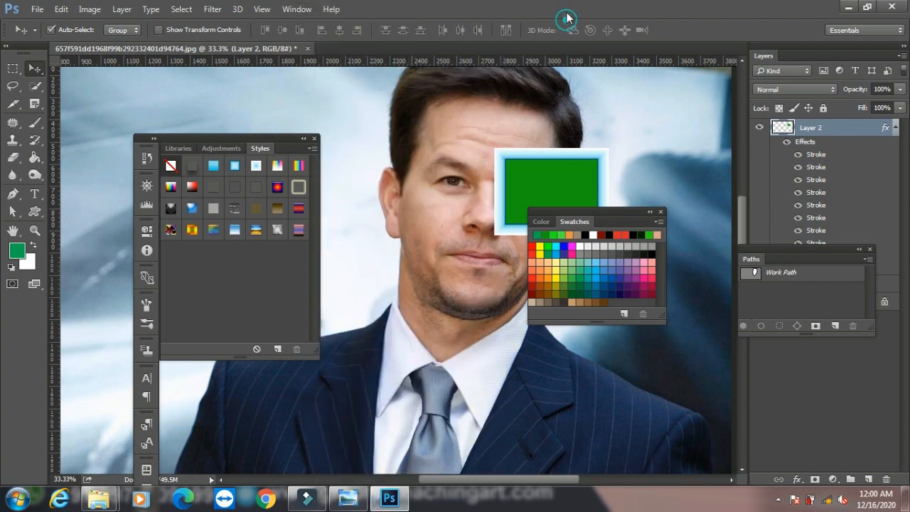
# Hide the style presets and the color swatches, and minimize the program to return to the desktop
pyautogui.click(313, 140)
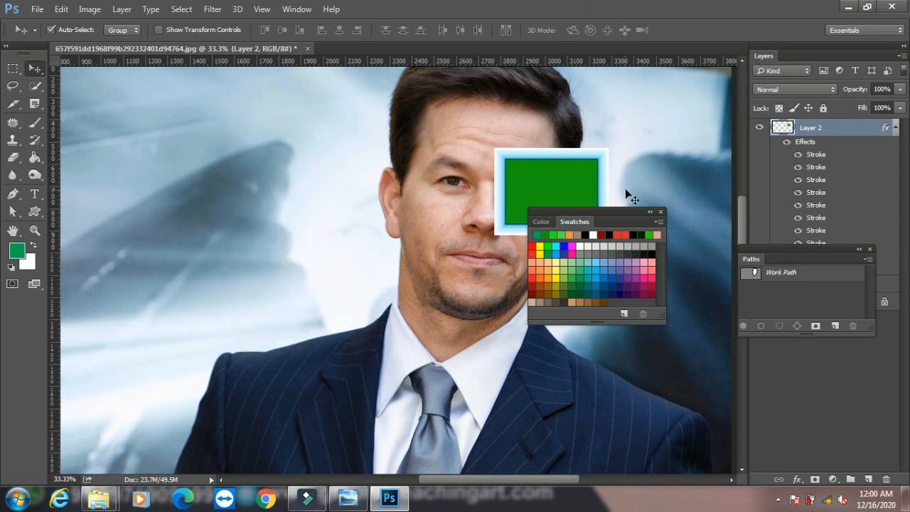
pyautogui.click(661, 211)
pyautogui.click(848, 7)
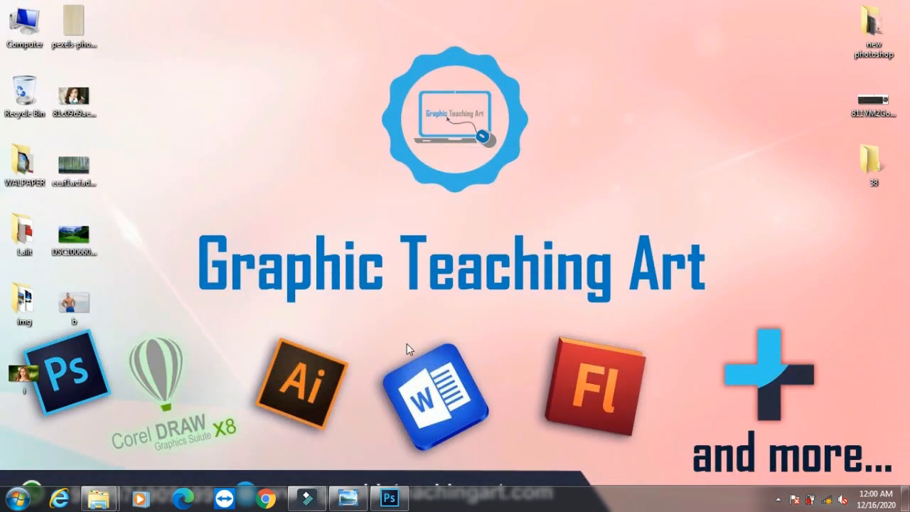